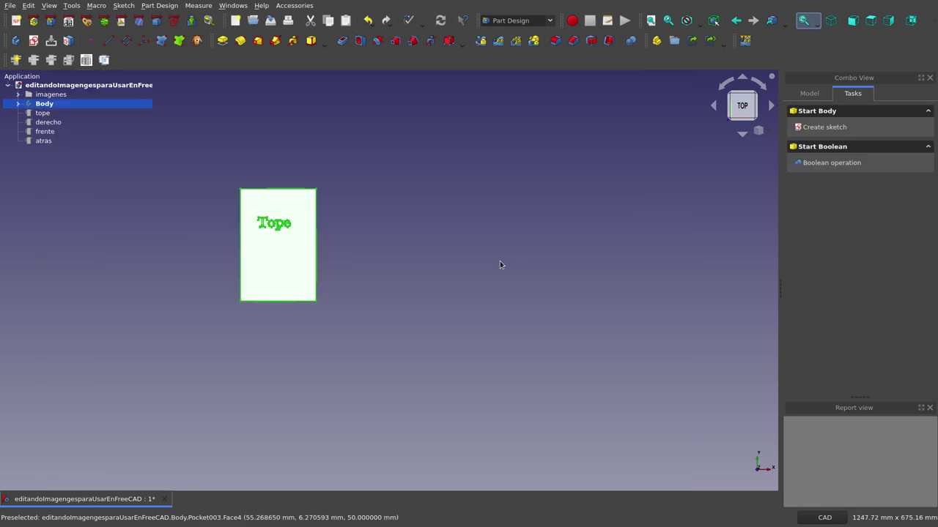
# - Show the deselected box in isometric view with its Tope, Frente and Derecho faces visible
pyautogui.moveTo(319, 340)
pyautogui.mouseDown(button='middle')
pyautogui.moveTo(314, 205)
pyautogui.moveTo(280, 259)
pyautogui.moveTo(291, 352)
pyautogui.mouseUp(button='middle')
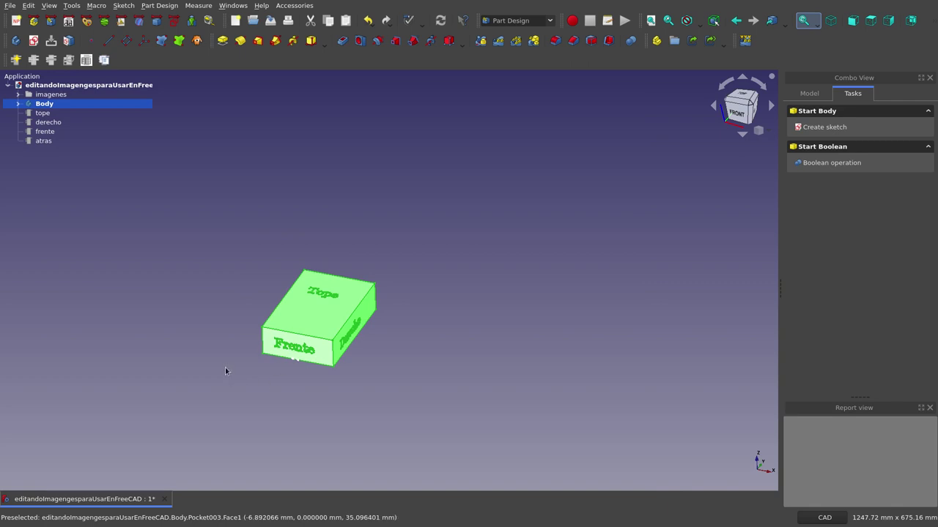
pyautogui.scroll(2, 225, 367)
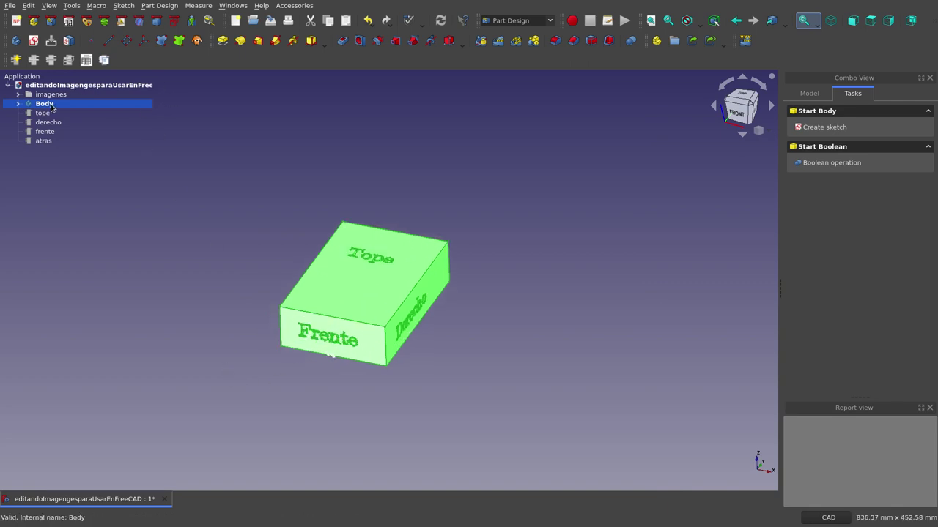
pyautogui.scroll(1, 286, 341)
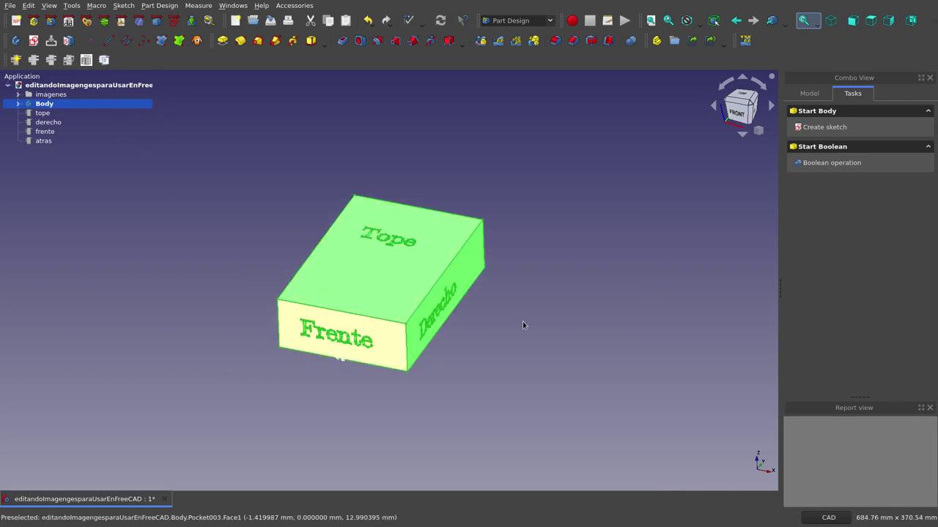
pyautogui.click(574, 290)
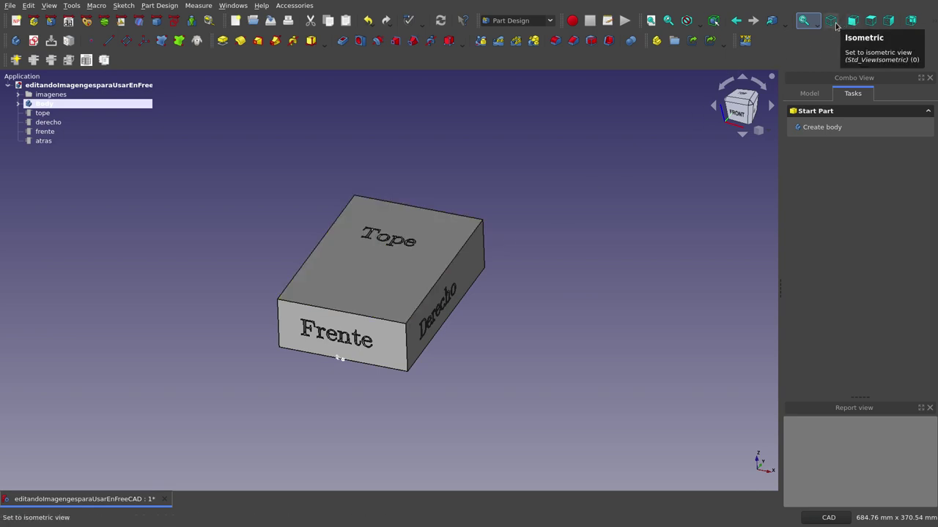
pyautogui.click(835, 26)
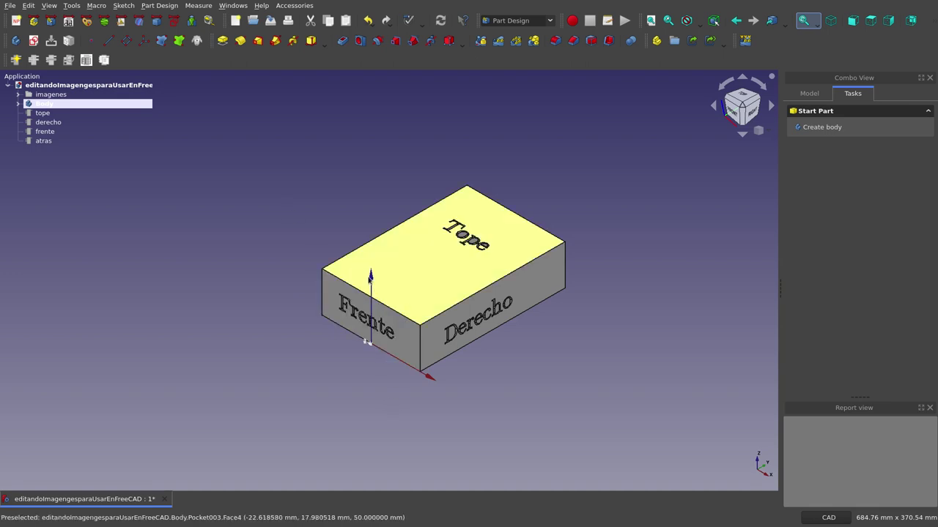
pyautogui.click(43, 104)
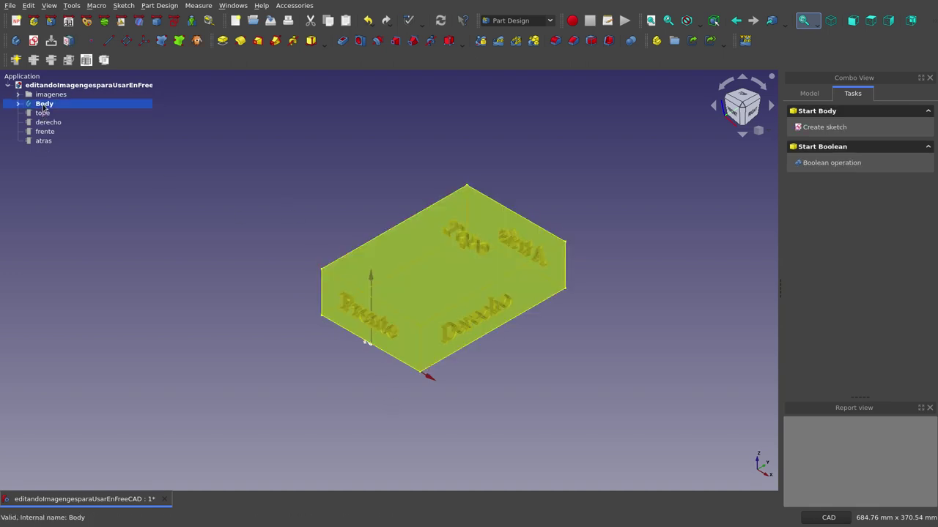
pyautogui.press('space')
pyautogui.scroll(4, 412, 335)
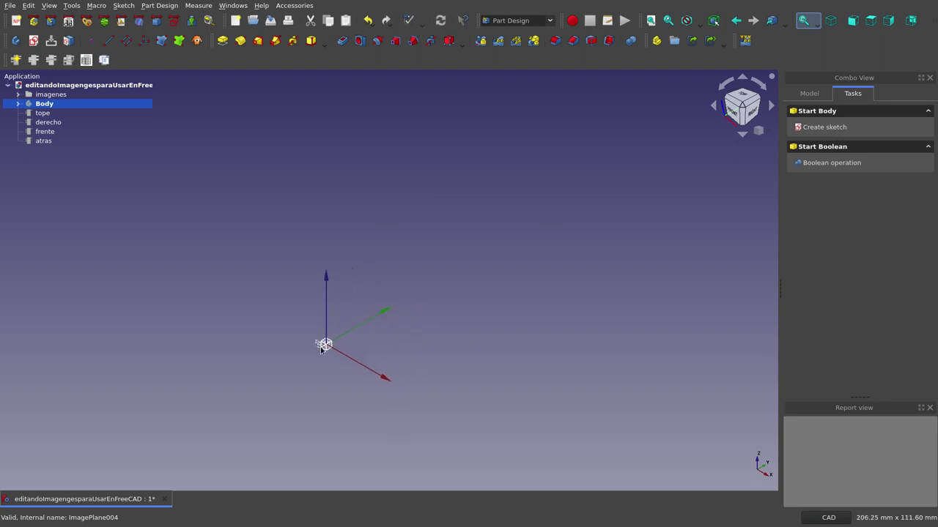
pyautogui.scroll(3, 328, 343)
pyautogui.scroll(3, 326, 346)
pyautogui.scroll(-4, 369, 330)
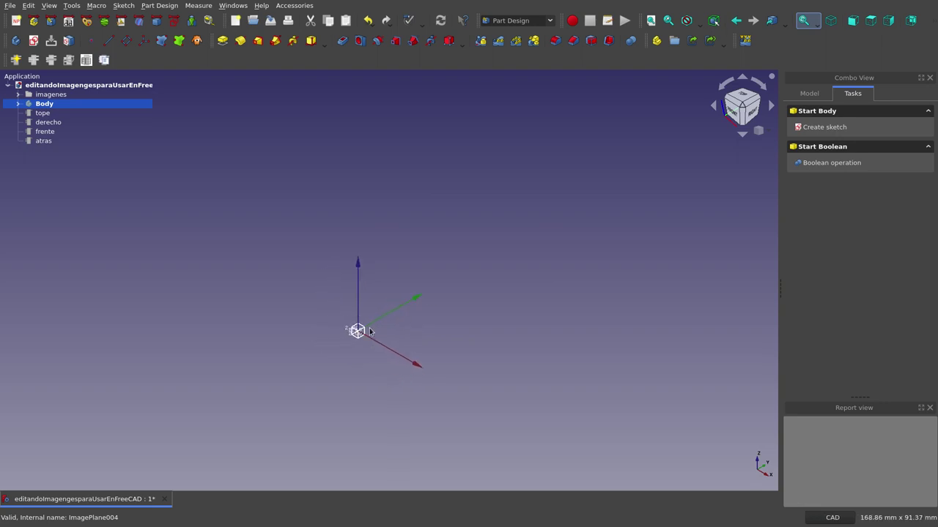
pyautogui.press('space')
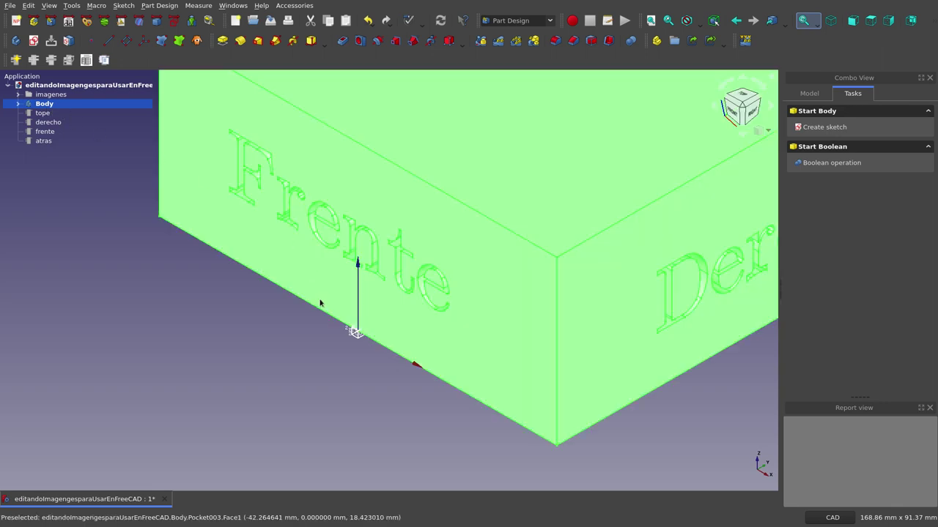
pyautogui.scroll(-3, 308, 342)
pyautogui.scroll(-3, 308, 342)
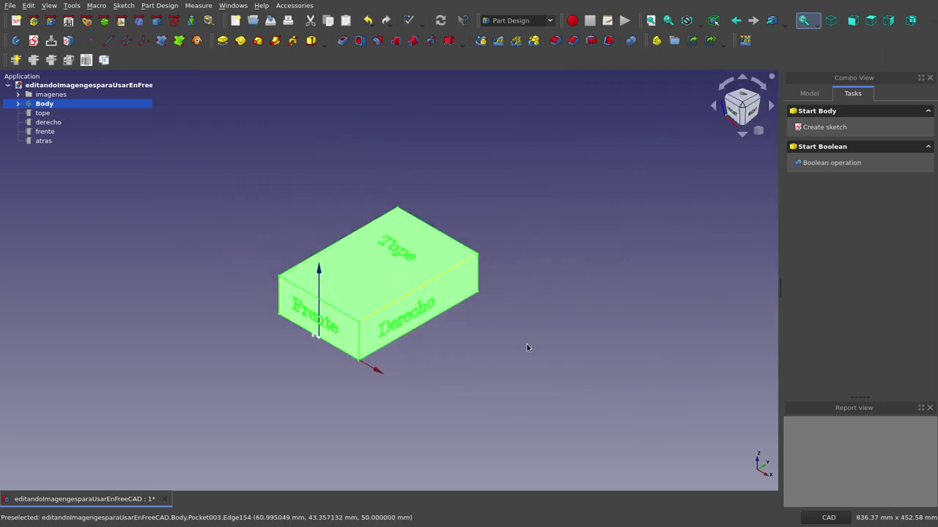
pyautogui.click(461, 351)
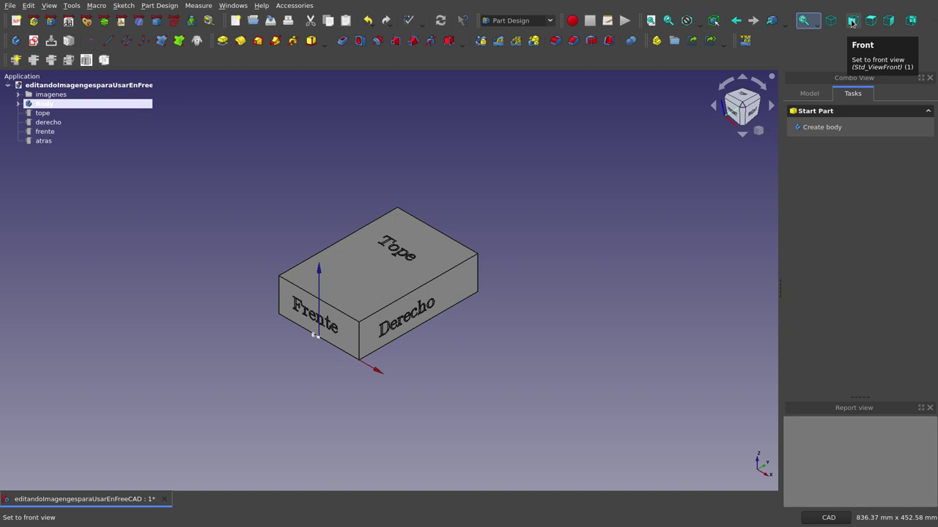
pyautogui.click(851, 22)
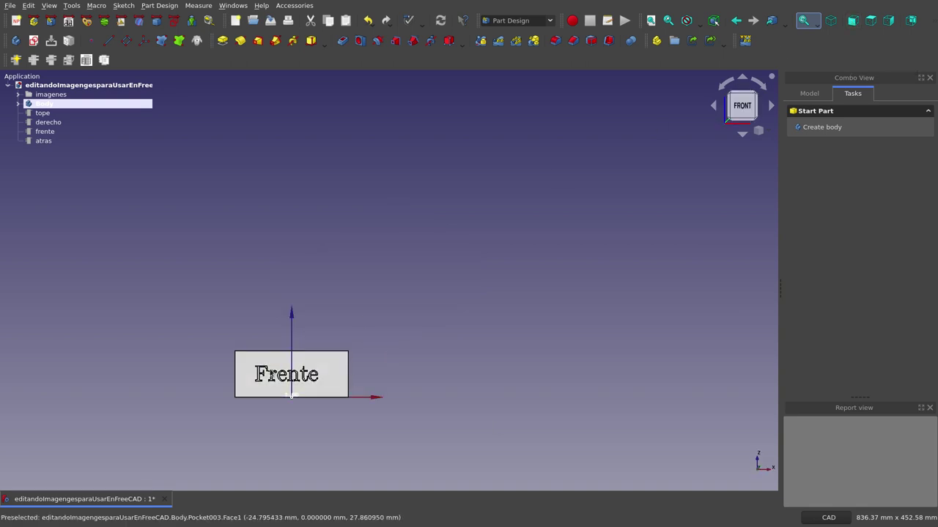
pyautogui.click(871, 22)
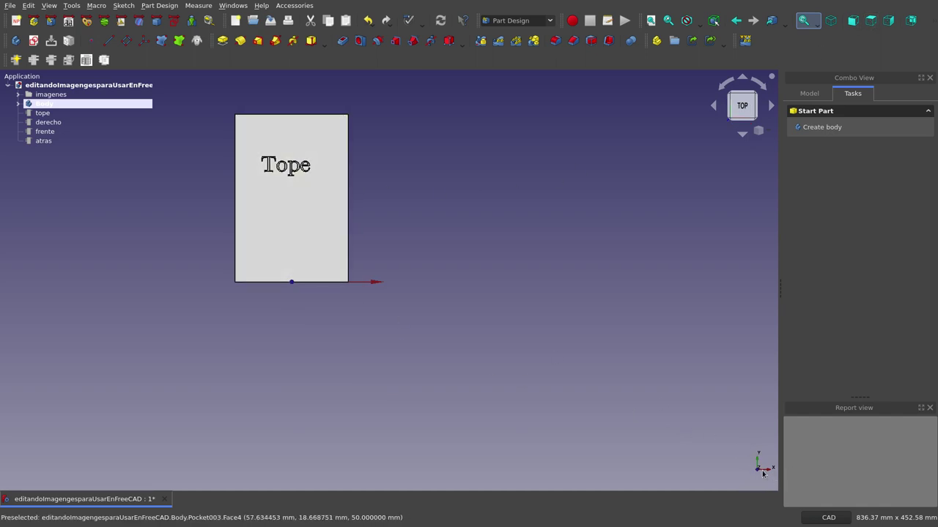
pyautogui.click(889, 20)
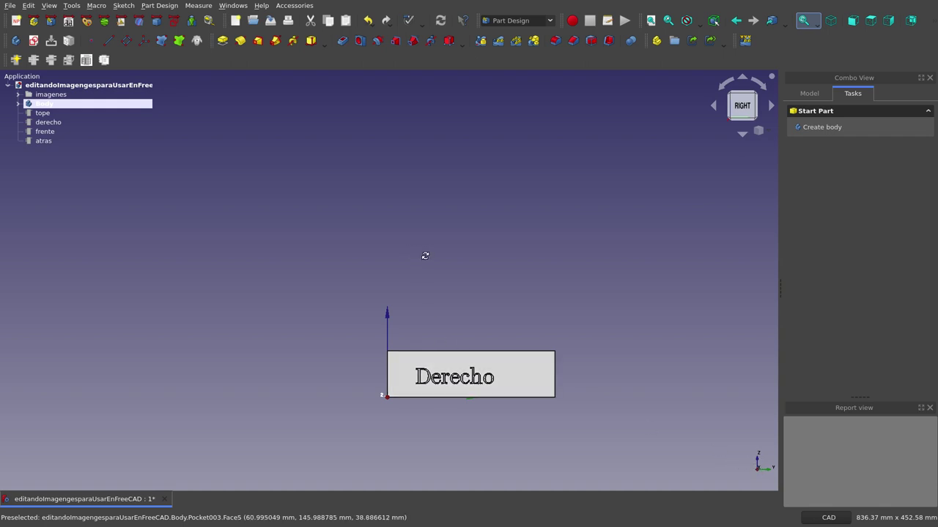
pyautogui.moveTo(425, 256); pyautogui.dragTo(537, 305, button='middle')
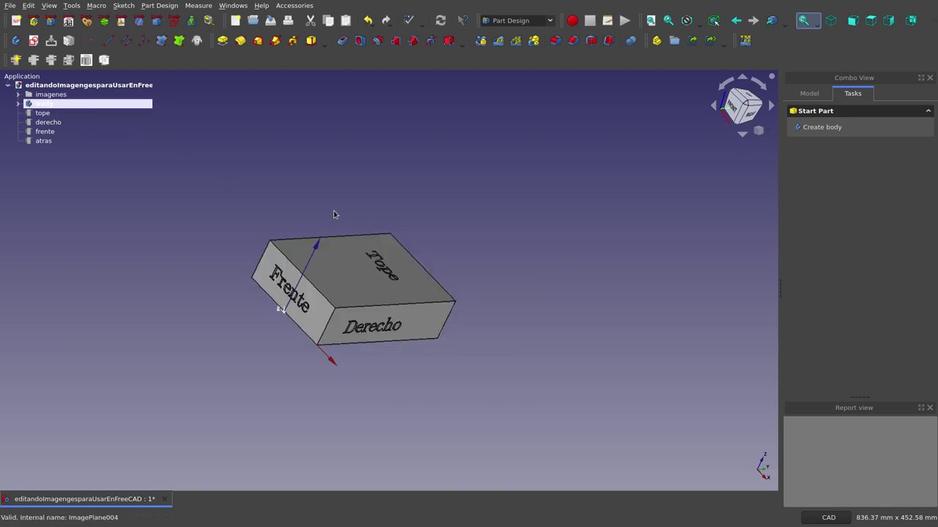
pyautogui.moveTo(345, 201); pyautogui.dragTo(298, 194, button='middle')
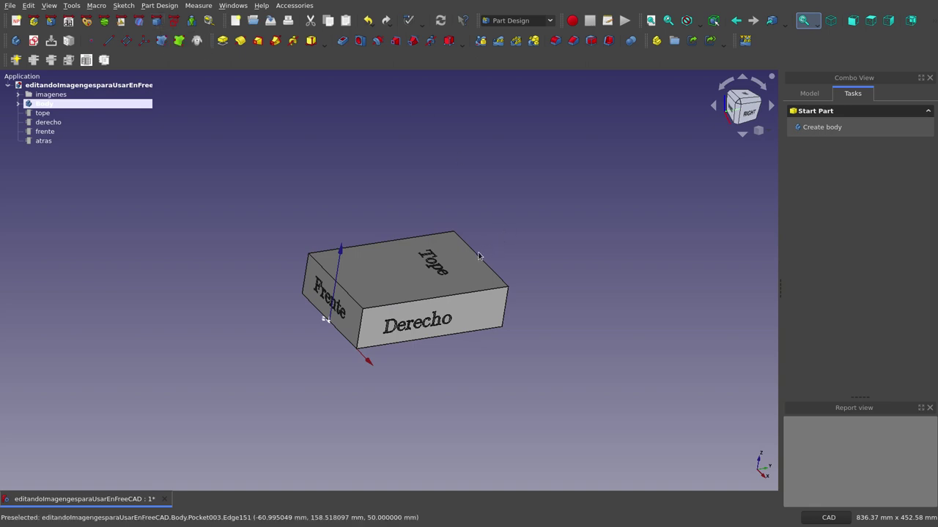
pyautogui.scroll(2, 397, 313)
pyautogui.scroll(2, 397, 313)
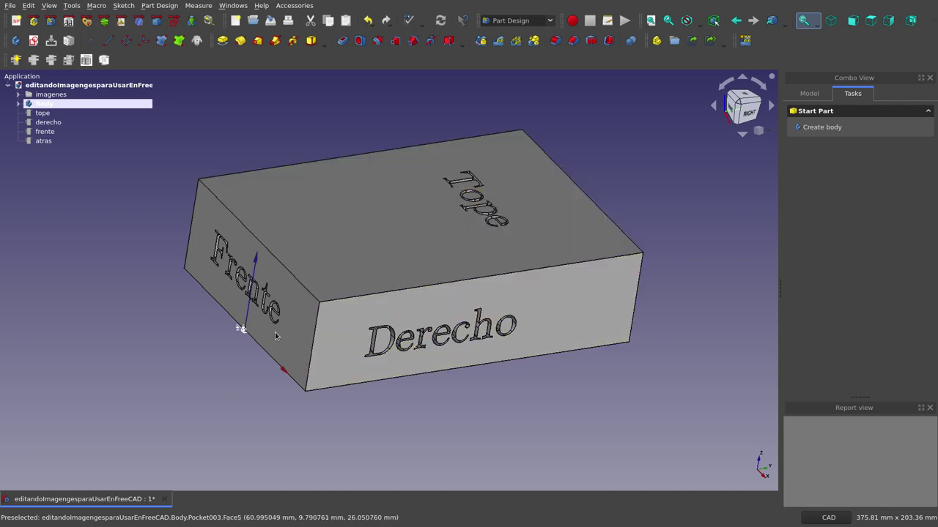
pyautogui.moveTo(285, 372); pyautogui.dragTo(335, 380, button='middle')
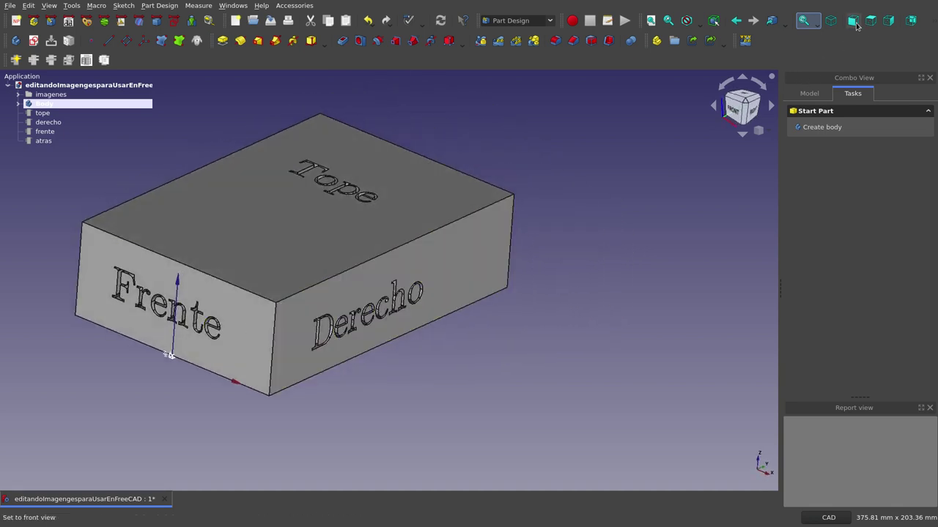
pyautogui.click(856, 26)
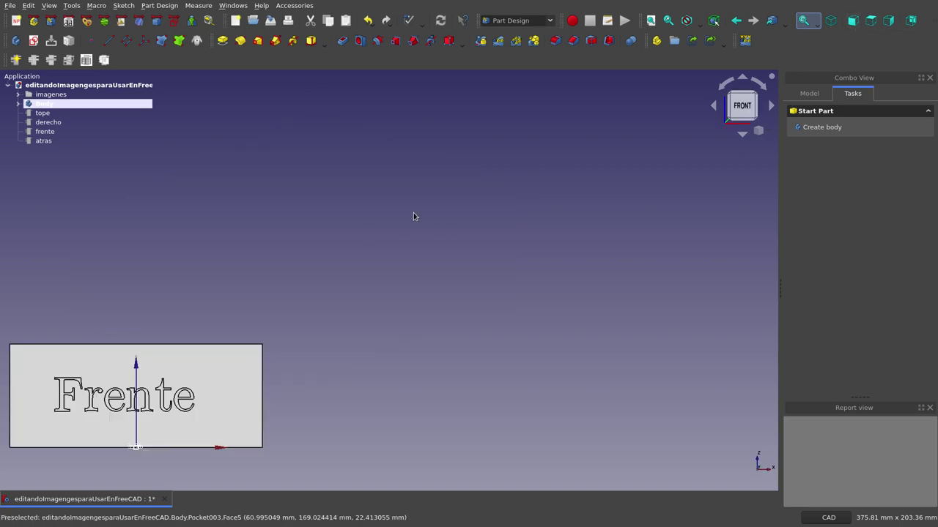
pyautogui.scroll(-4, 413, 216)
pyautogui.scroll(4, 318, 261)
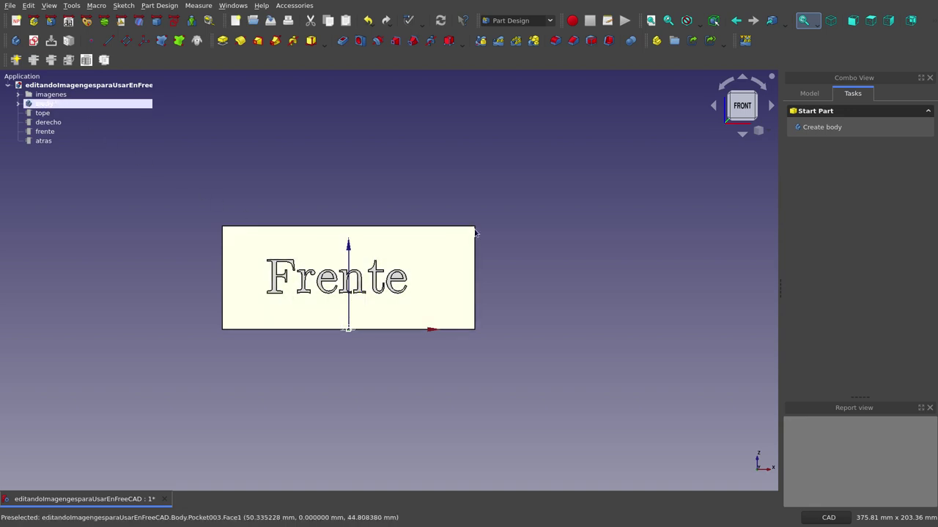
pyautogui.moveTo(477, 232); pyautogui.dragTo(440, 253, button='middle')
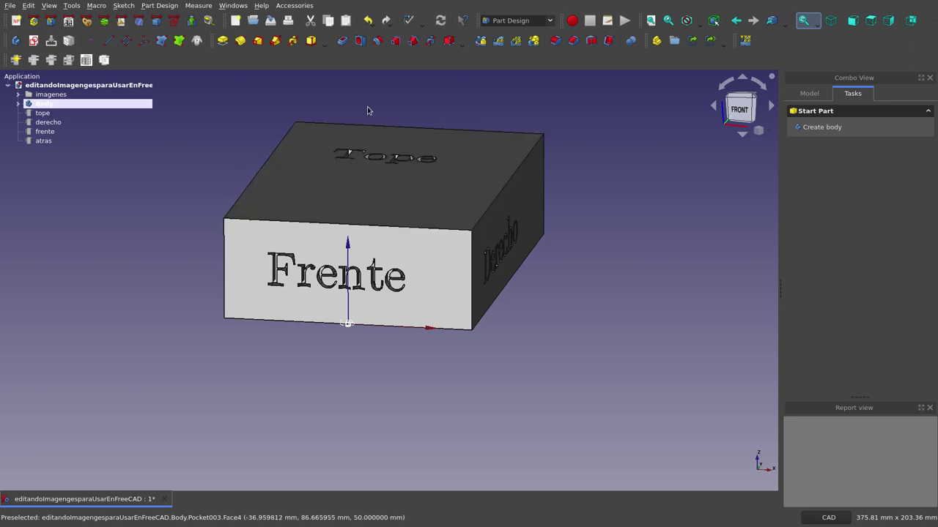
# - Orbit the labelled box from the rear to inspect its top, side and rear faces
pyautogui.click(908, 24)
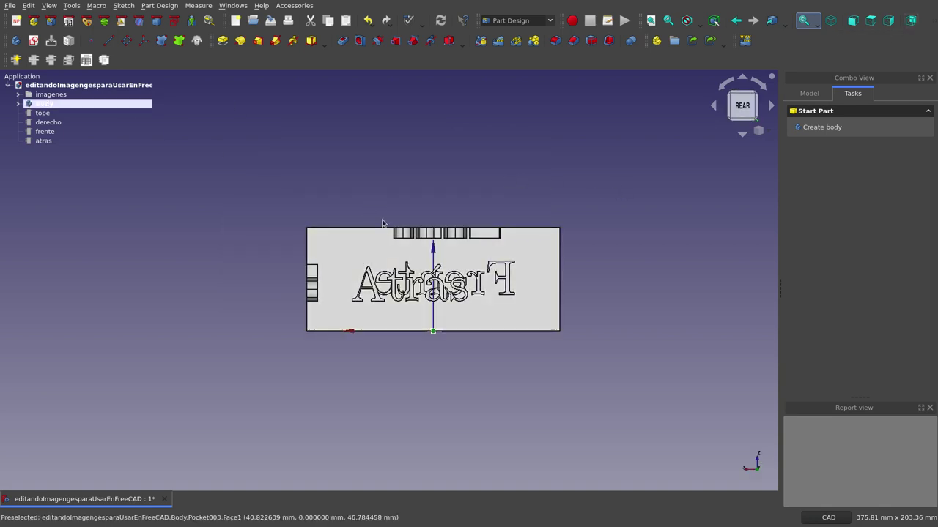
pyautogui.scroll(2, 409, 238)
pyautogui.moveTo(390, 162); pyautogui.dragTo(385, 178, button='middle')
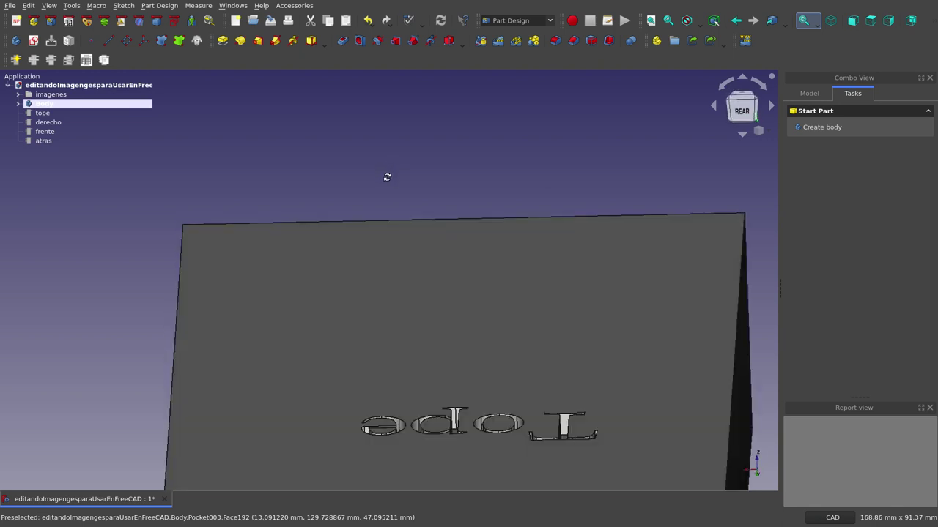
pyautogui.scroll(-3, 385, 177)
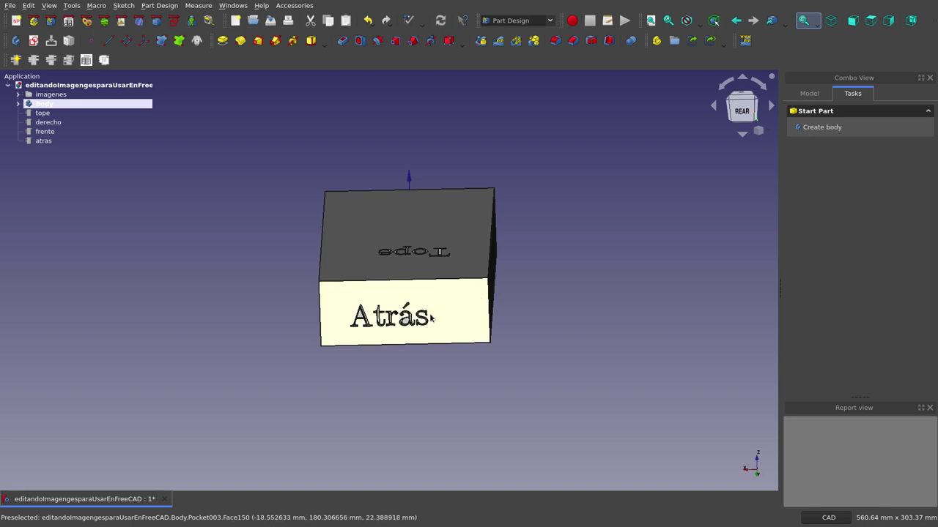
pyautogui.moveTo(419, 293); pyautogui.dragTo(419, 298, button='middle')
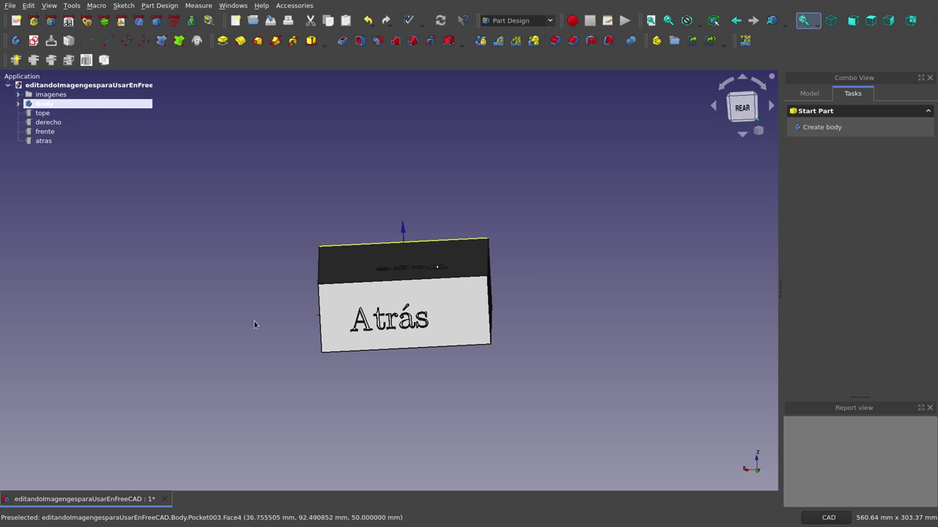
pyautogui.moveTo(261, 331); pyautogui.dragTo(405, 347, button='middle')
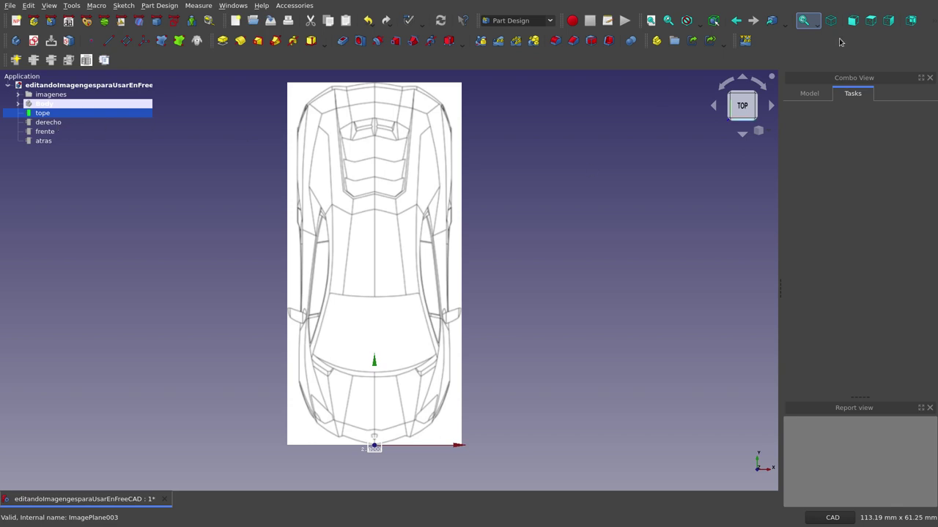
# - Make the derecho side-view image plane visible and view it from the right
pyautogui.moveTo(483, 390); pyautogui.dragTo(408, 315, button='middle')
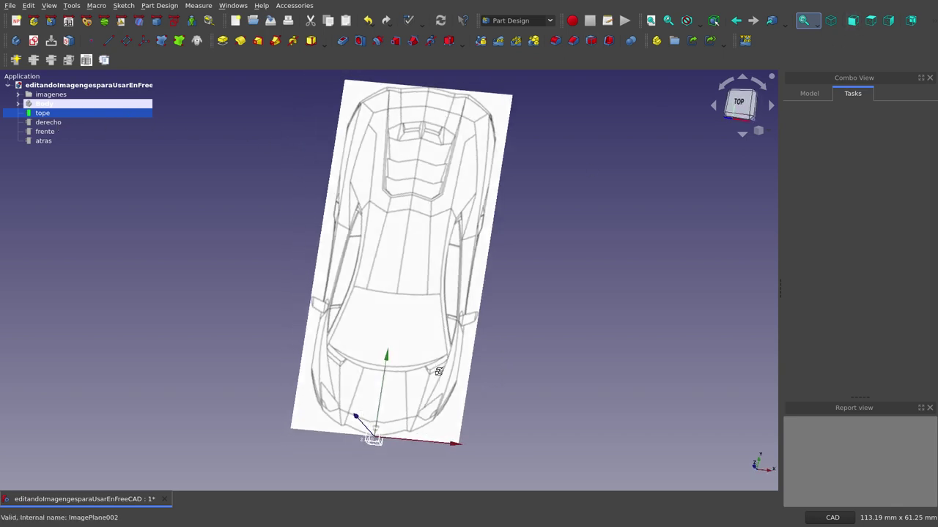
pyautogui.click(49, 124)
pyautogui.press('space')
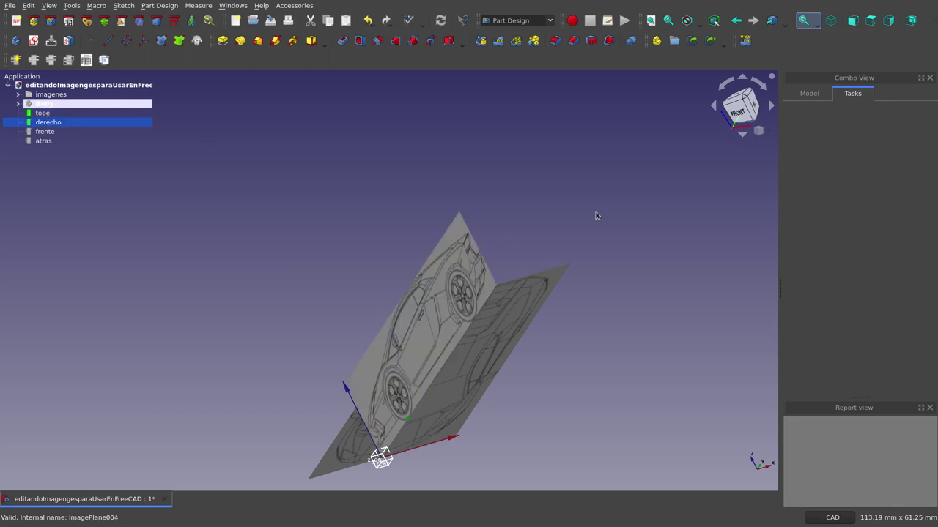
pyautogui.click(852, 20)
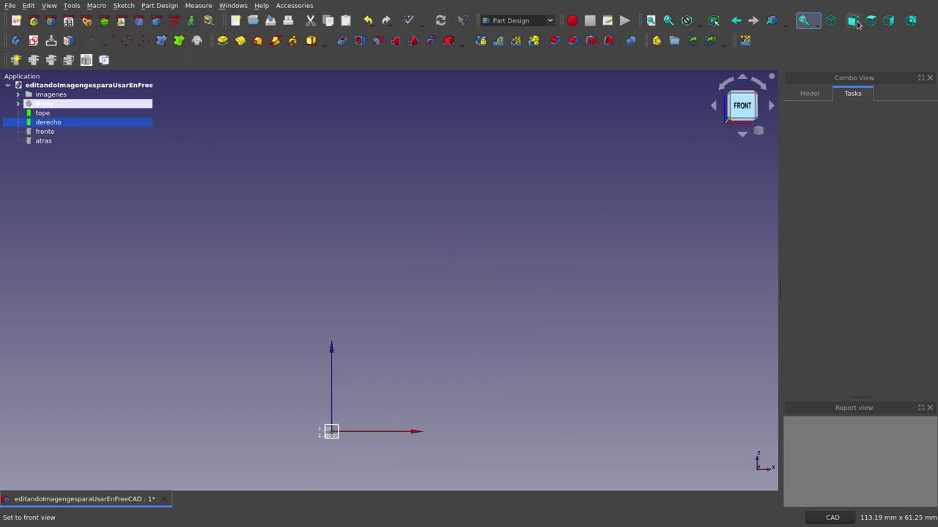
pyautogui.click(888, 19)
# - Orbit and zoom around the derecho side blueprint to check its alignment
pyautogui.scroll(-1, 436, 216)
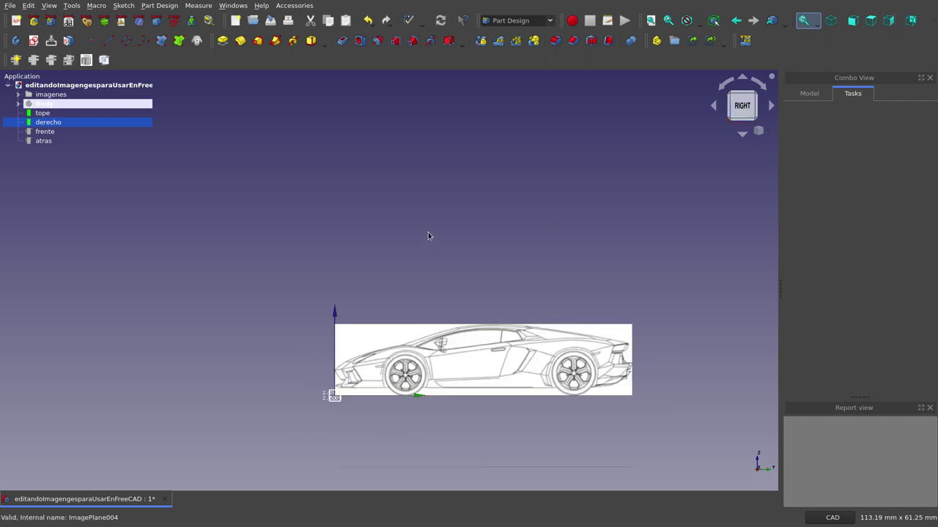
pyautogui.scroll(-4, 428, 233)
pyautogui.moveTo(453, 252)
pyautogui.mouseDown(button='middle')
pyautogui.moveTo(440, 257)
pyautogui.moveTo(436, 292)
pyautogui.mouseUp(button='middle')
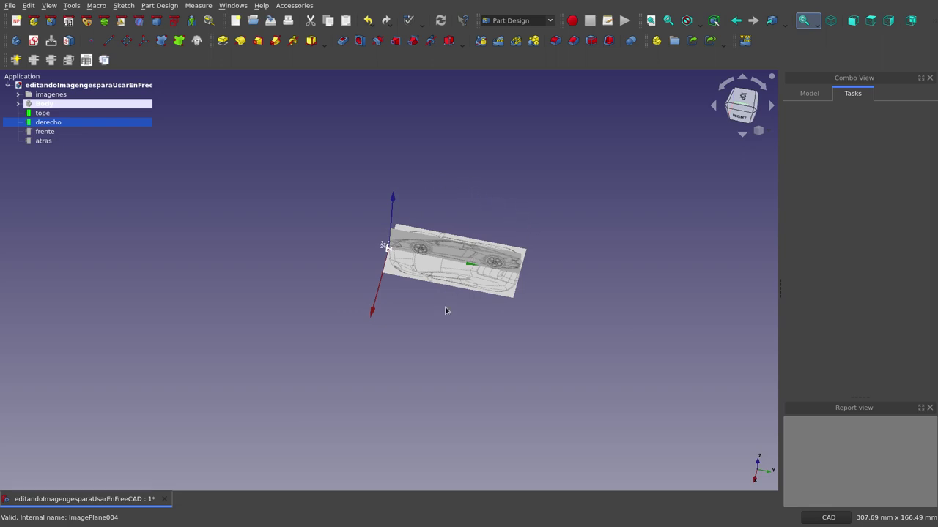
pyautogui.moveTo(447, 312)
pyautogui.mouseDown(button='middle')
pyautogui.moveTo(450, 299)
pyautogui.moveTo(470, 306)
pyautogui.mouseUp(button='middle')
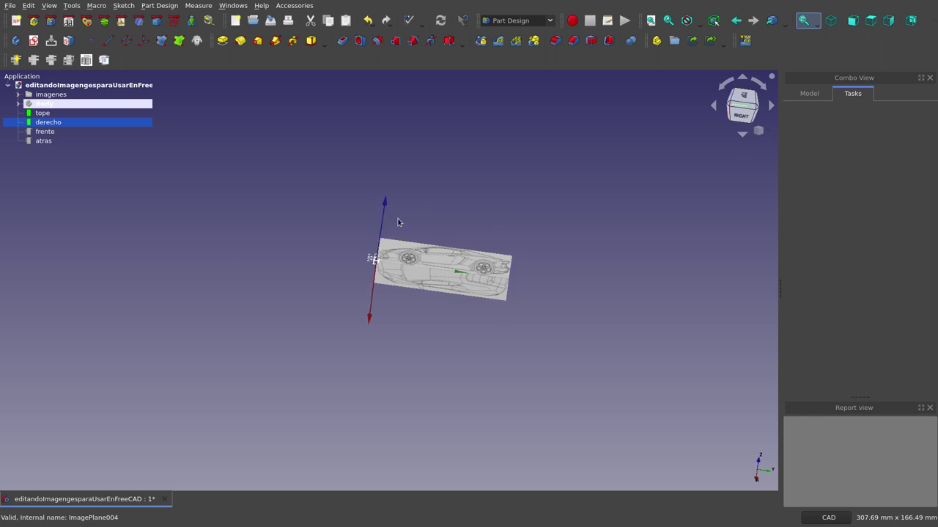
pyautogui.moveTo(453, 281); pyautogui.dragTo(438, 251, button='middle')
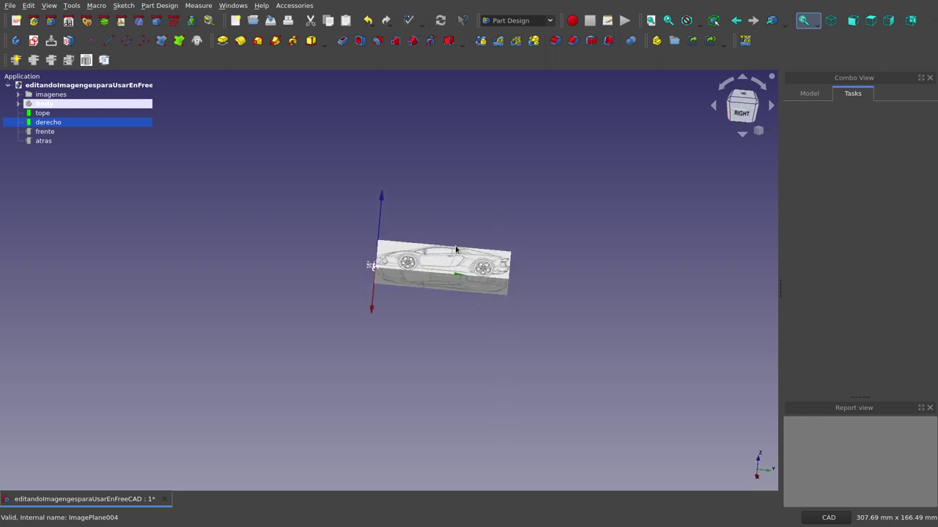
pyautogui.moveTo(413, 284)
pyautogui.mouseDown(button='middle')
pyautogui.moveTo(404, 304)
pyautogui.moveTo(422, 290)
pyautogui.mouseUp(button='middle')
pyautogui.scroll(1, 427, 276)
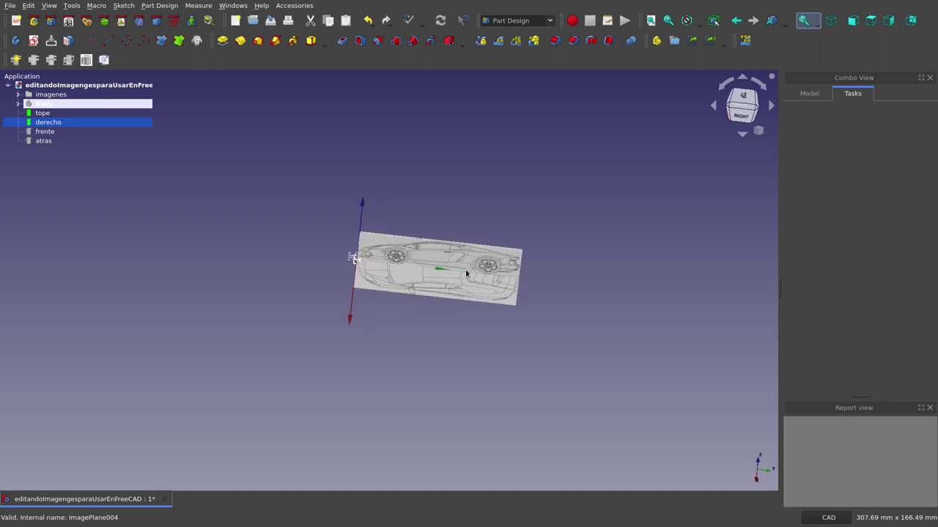
pyautogui.scroll(3, 428, 276)
pyautogui.scroll(2, 221, 255)
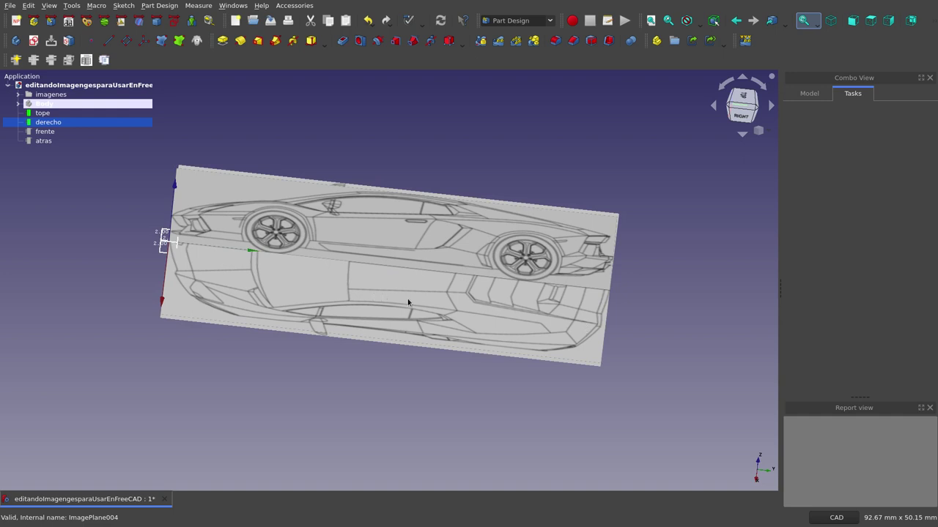
pyautogui.moveTo(408, 303)
pyautogui.mouseDown(button='middle')
pyautogui.moveTo(418, 233)
pyautogui.moveTo(189, 232)
pyautogui.mouseUp(button='middle')
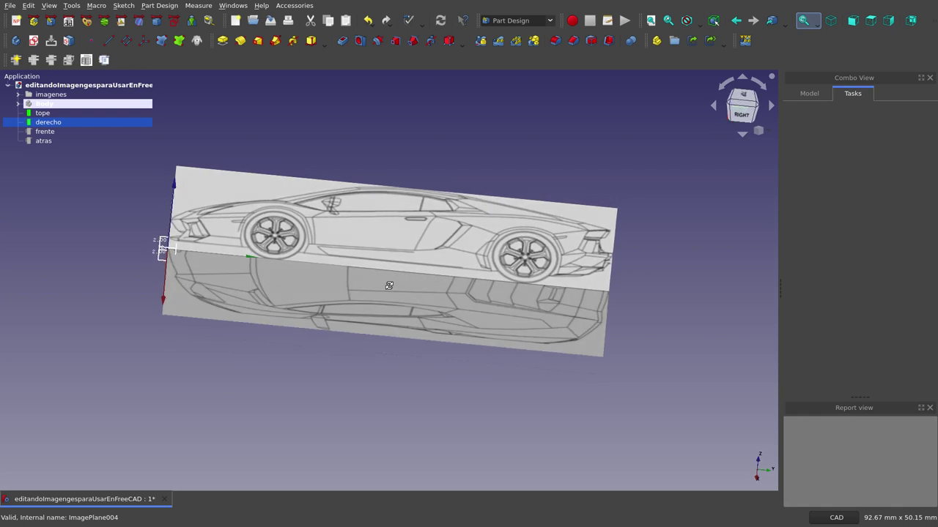
pyautogui.moveTo(297, 294); pyautogui.dragTo(327, 296, button='middle')
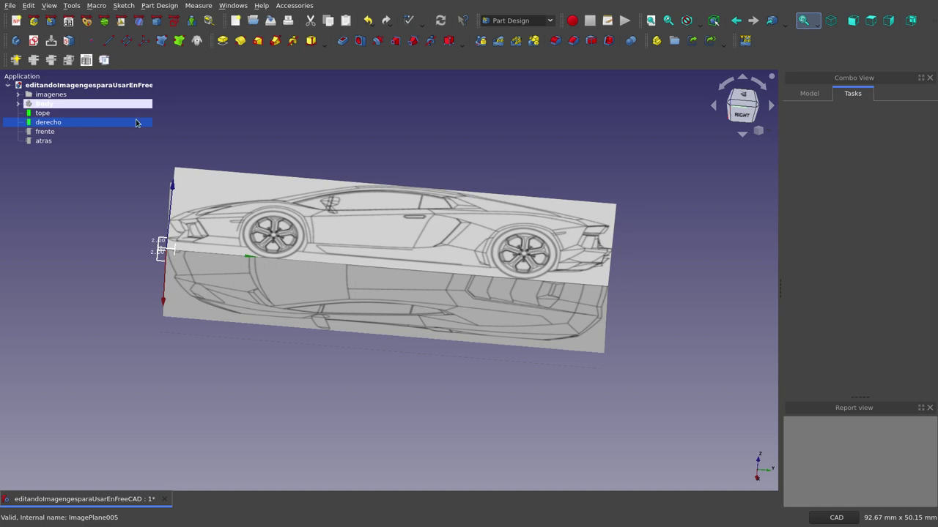
pyautogui.click(49, 133)
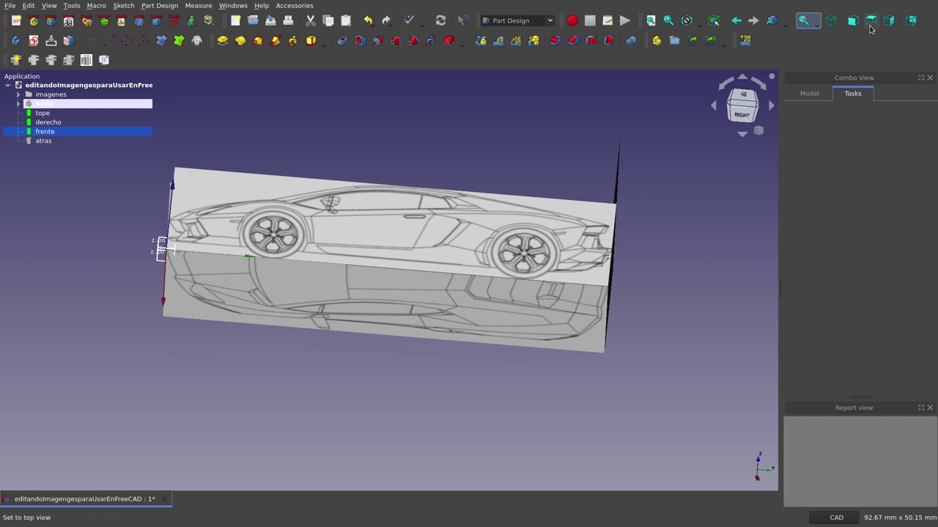
pyautogui.click(854, 27)
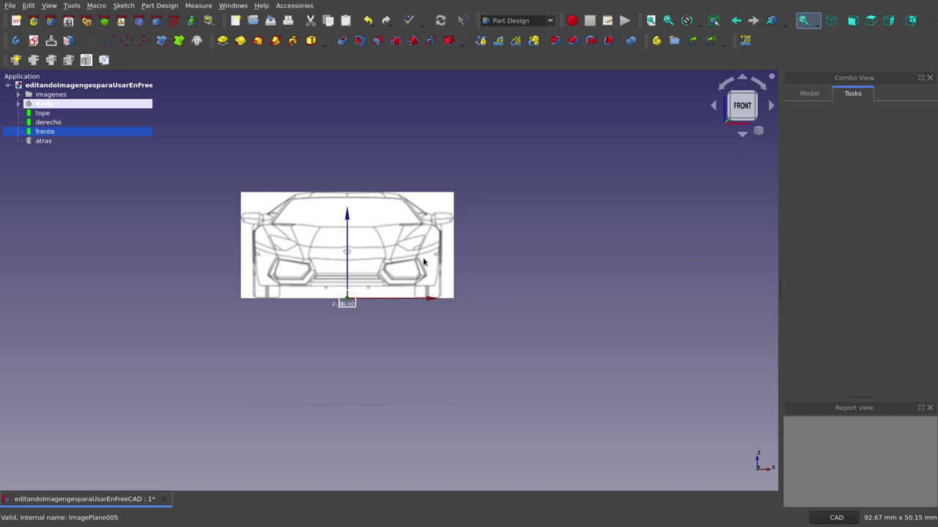
pyautogui.moveTo(366, 228); pyautogui.dragTo(376, 226, button='middle')
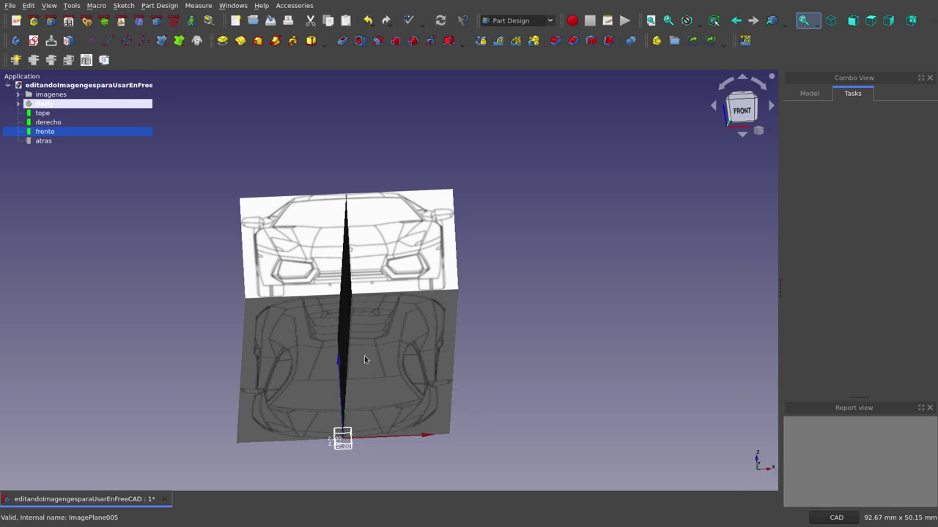
pyautogui.press('1')
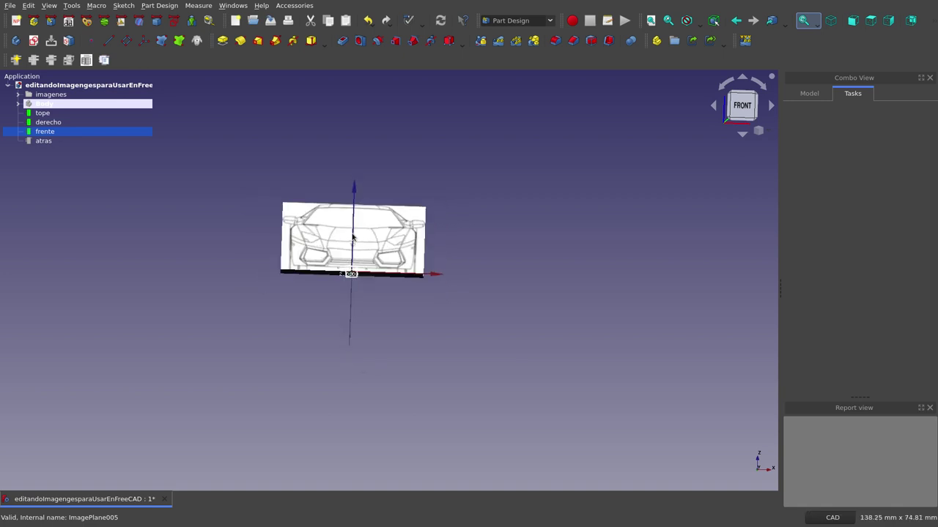
pyautogui.scroll(2, 352, 235)
pyautogui.scroll(2, 352, 236)
pyautogui.scroll(1, 353, 236)
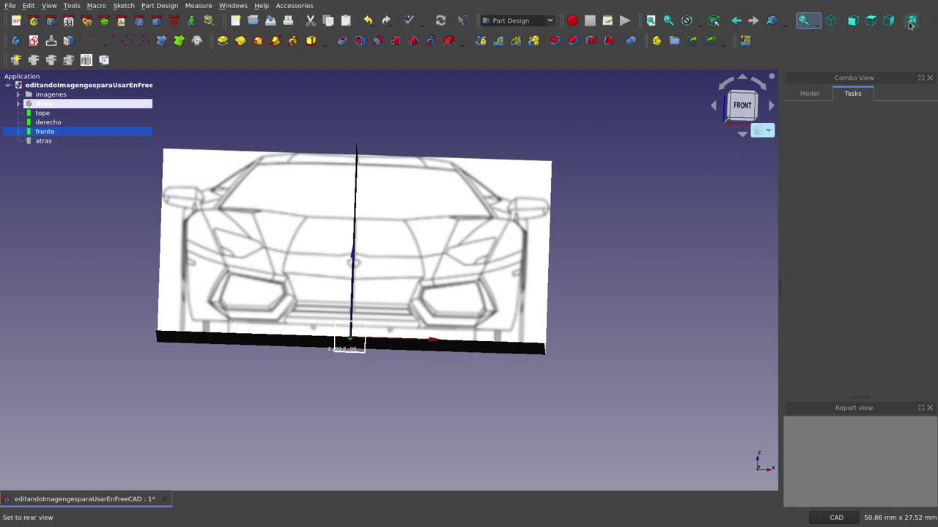
pyautogui.press('space')
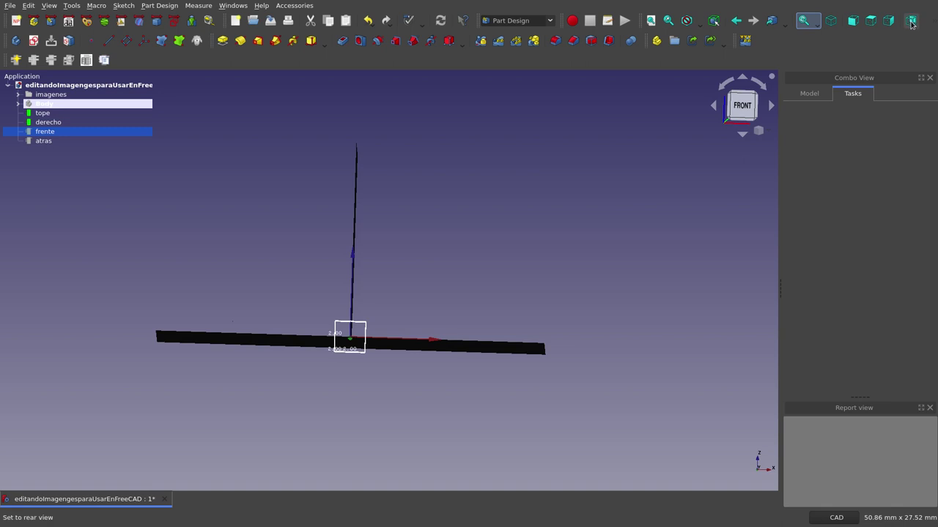
# - Show the atras rear-view image plane and check it stands upright beside the top image
pyautogui.click(911, 25)
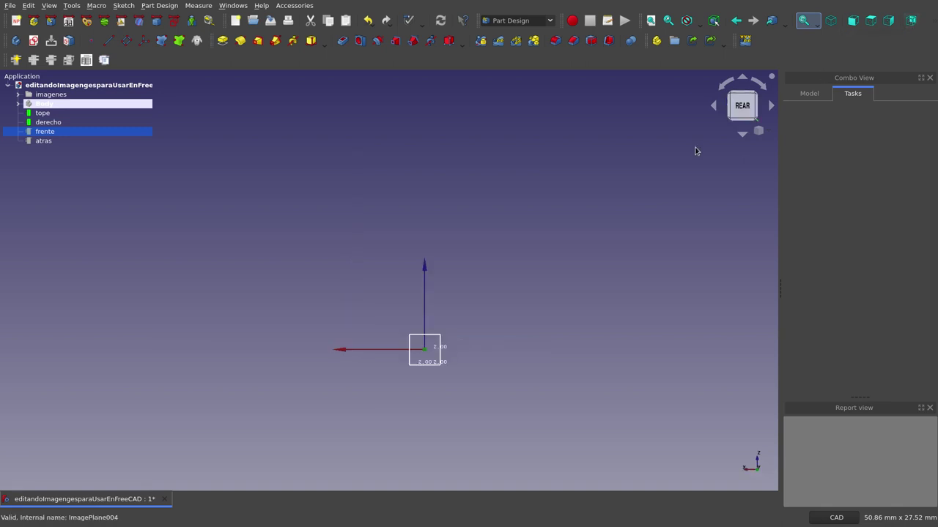
pyautogui.click(44, 141)
pyautogui.press('space')
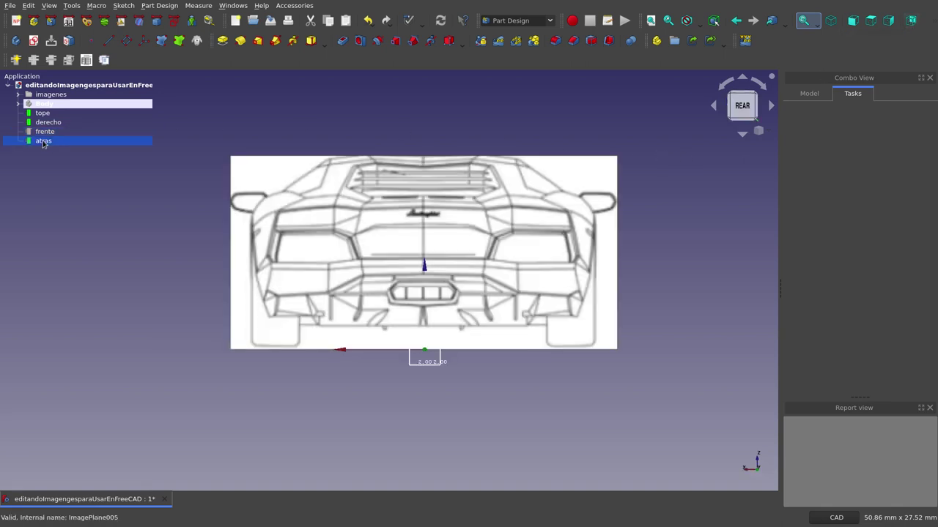
pyautogui.scroll(-2, 466, 242)
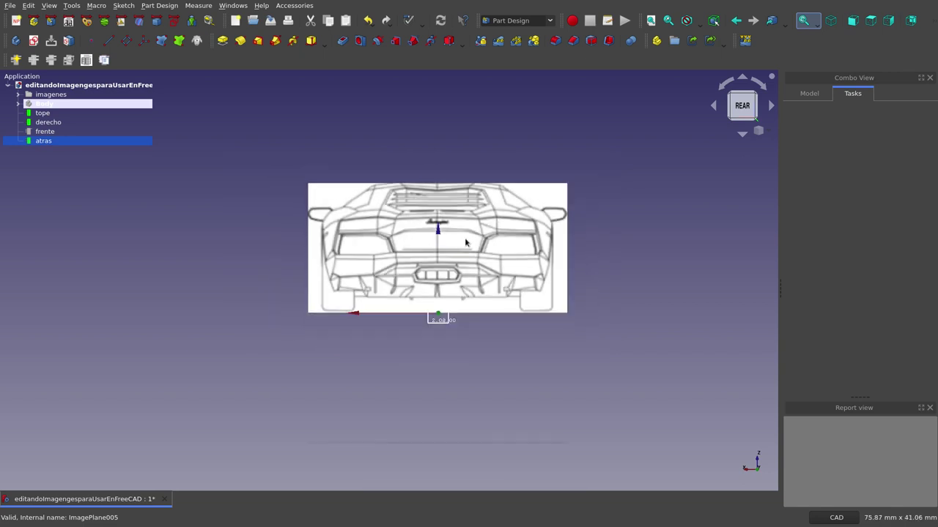
pyautogui.scroll(-1, 465, 241)
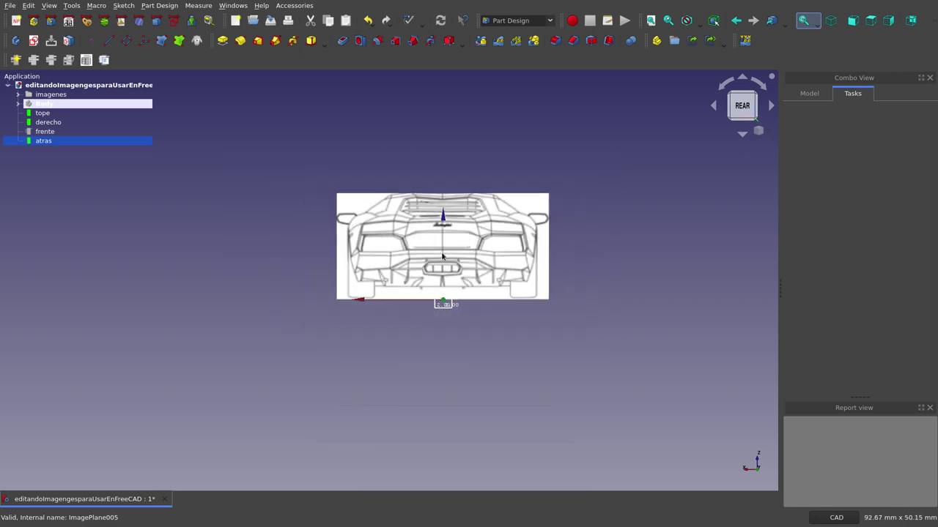
pyautogui.moveTo(454, 273)
pyautogui.mouseDown(button='middle')
pyautogui.moveTo(455, 293)
pyautogui.moveTo(457, 269)
pyautogui.mouseUp(button='middle')
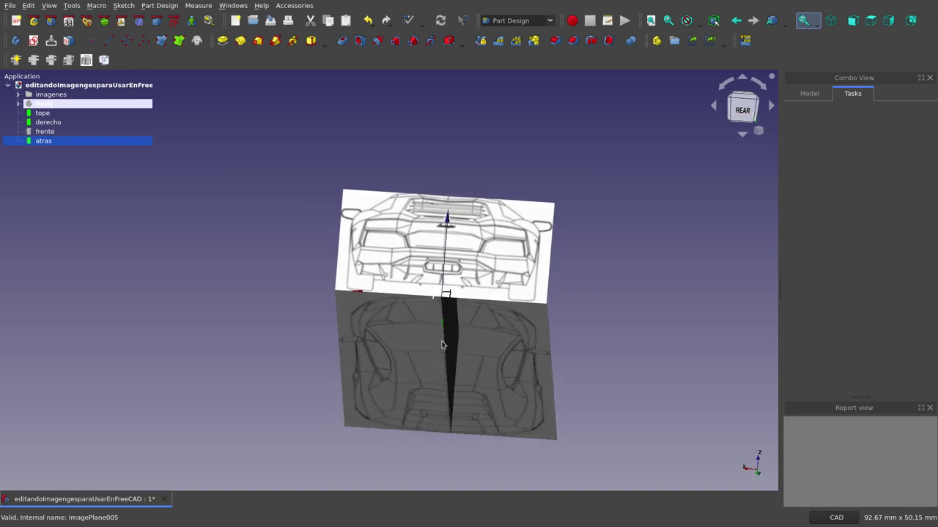
pyautogui.moveTo(469, 415); pyautogui.dragTo(442, 389, button='middle')
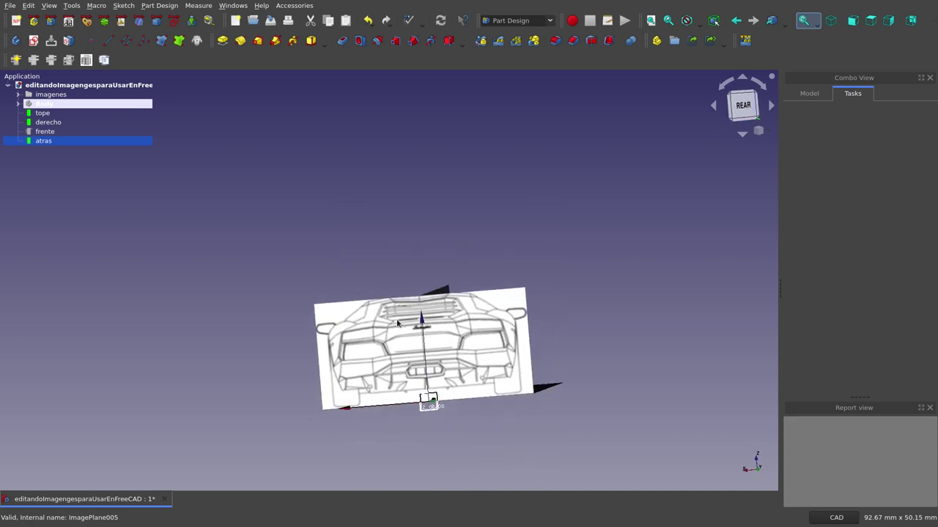
pyautogui.moveTo(444, 347); pyautogui.dragTo(306, 276, button='middle')
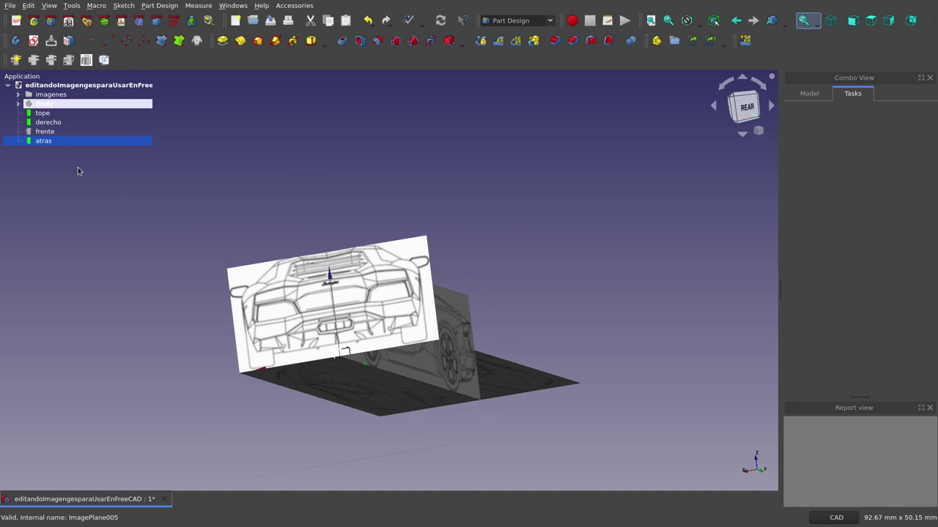
# - Show the frente front-view image plane, then orbit round to the car's side
pyautogui.click(46, 132)
pyautogui.press('space')
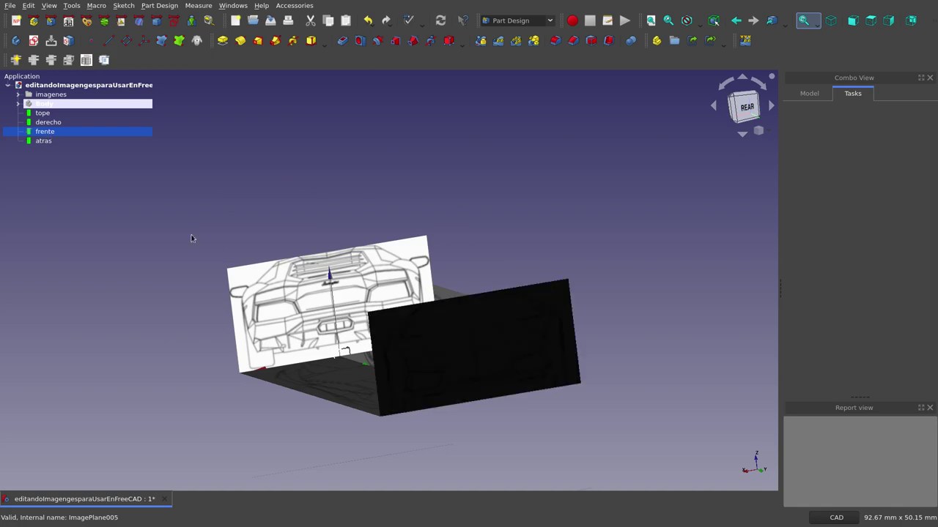
pyautogui.click(310, 188)
pyautogui.moveTo(272, 199)
pyautogui.mouseDown(button='middle')
pyautogui.moveTo(329, 214)
pyautogui.moveTo(393, 195)
pyautogui.mouseUp(button='middle')
pyautogui.moveTo(212, 362)
pyautogui.mouseDown(button='middle')
pyautogui.moveTo(260, 360)
pyautogui.moveTo(183, 293)
pyautogui.mouseUp(button='middle')
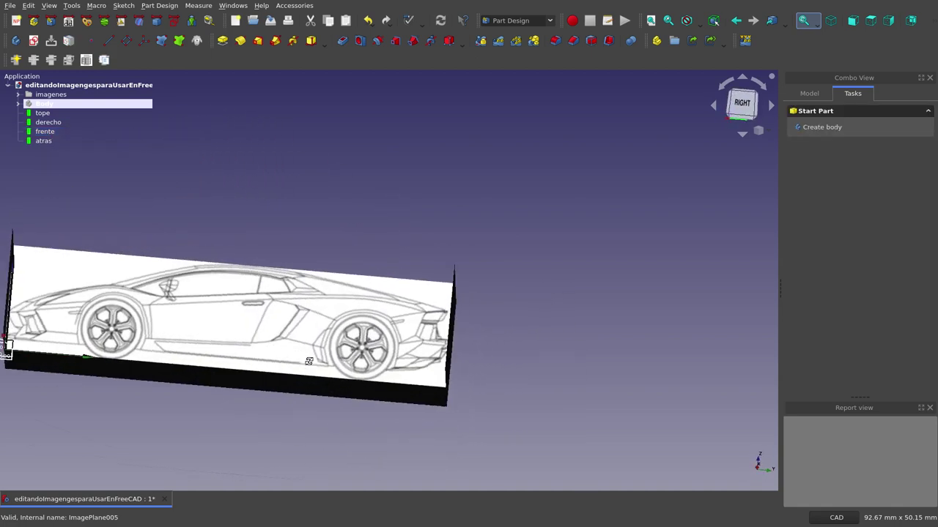
# - Hide the atras rear-view plane and tilt the view to look beneath the planes
pyautogui.click(44, 140)
pyautogui.press('v')
pyautogui.press('s')
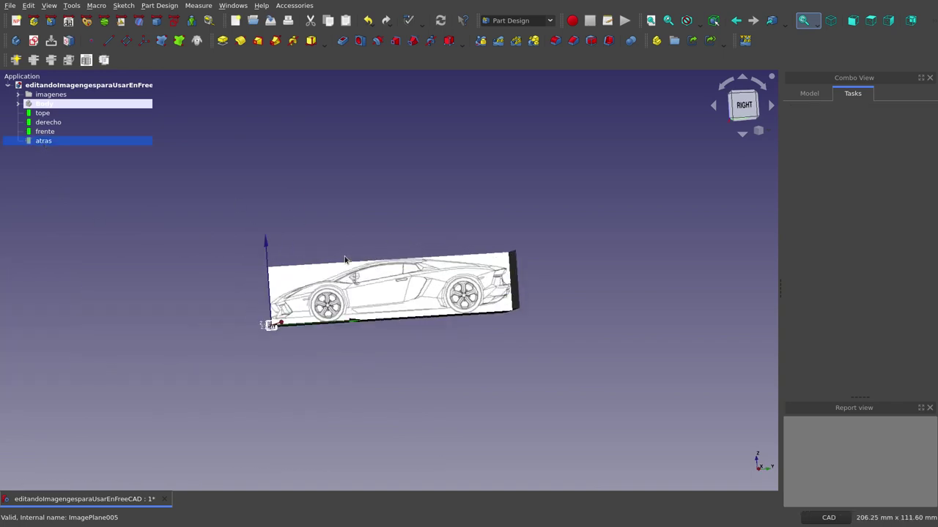
pyautogui.scroll(3, 344, 259)
pyautogui.moveTo(396, 228)
pyautogui.mouseDown(button='middle')
pyautogui.moveTo(371, 290)
pyautogui.moveTo(480, 401)
pyautogui.mouseUp(button='middle')
# - Zoom and orbit to a front-top view of the remaining car blueprint planes
pyautogui.scroll(2, 511, 427)
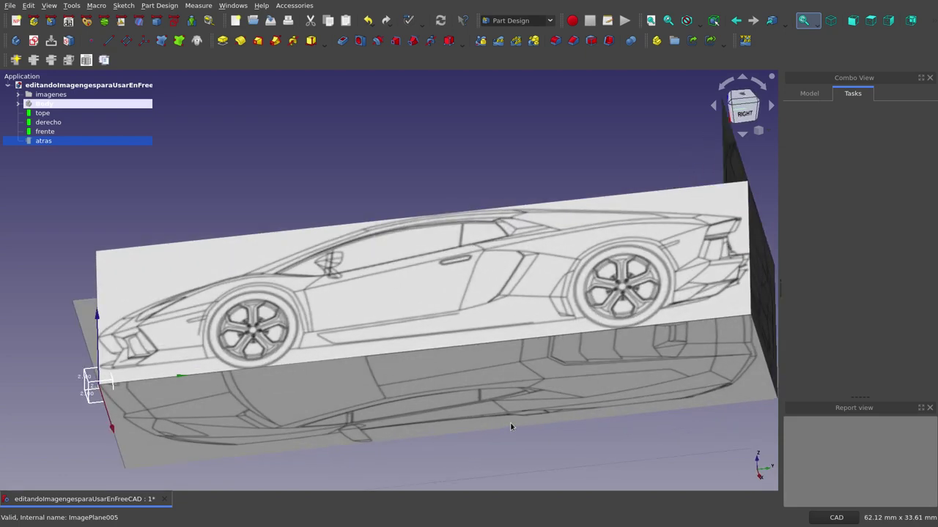
pyautogui.scroll(2, 511, 422)
pyautogui.scroll(-3, 510, 422)
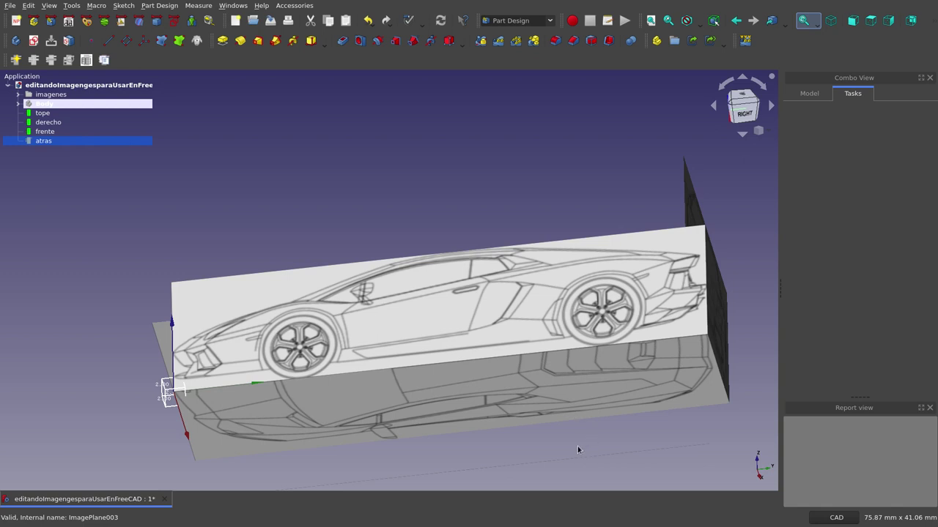
pyautogui.scroll(2, 577, 449)
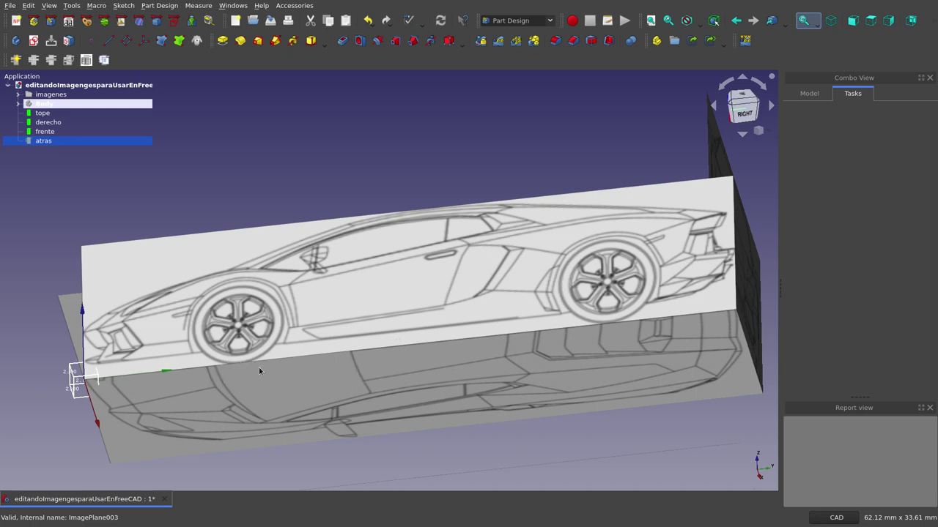
pyautogui.scroll(6, 257, 366)
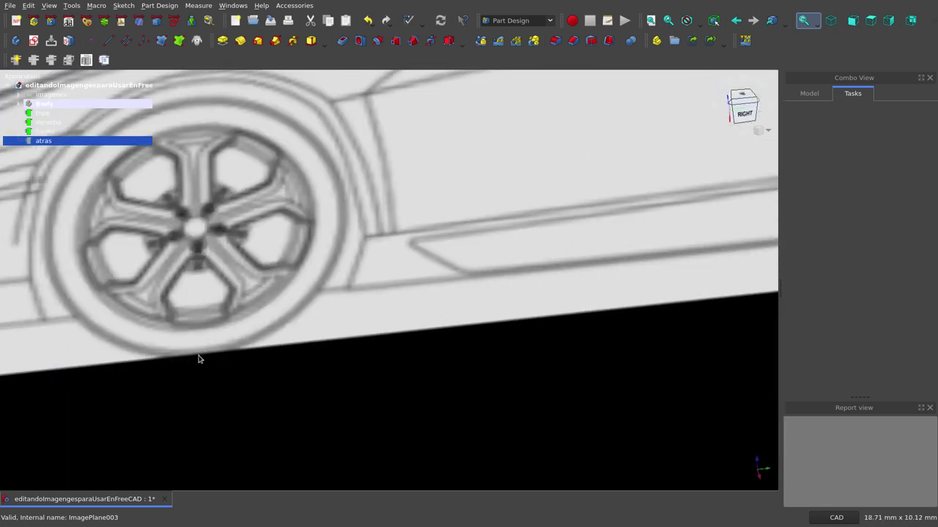
pyautogui.scroll(-4, 198, 359)
pyautogui.scroll(-2, 198, 359)
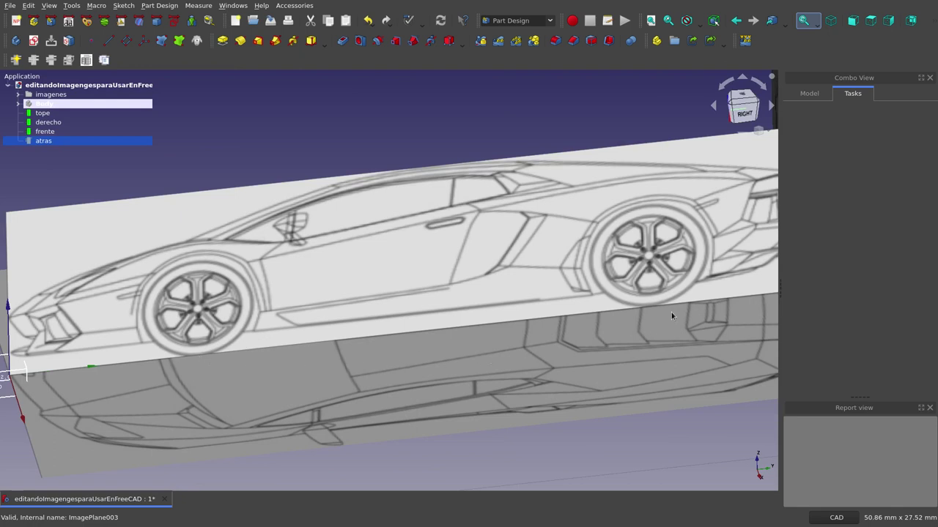
pyautogui.scroll(-2, 598, 314)
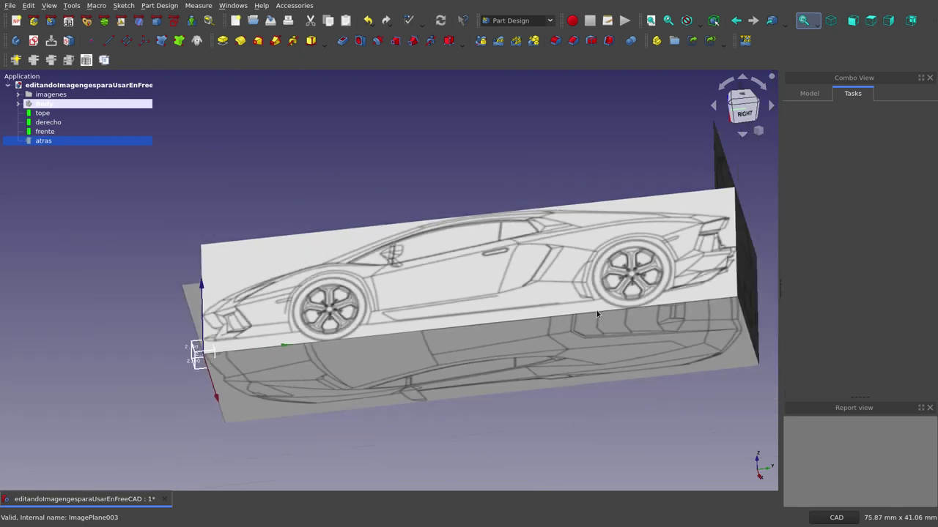
pyautogui.moveTo(541, 358)
pyautogui.keyDown('shift'); pyautogui.mouseDown(button='middle')
pyautogui.moveTo(659, 318)
pyautogui.moveTo(604, 293)
pyautogui.mouseUp(button='middle'); pyautogui.keyUp('shift')
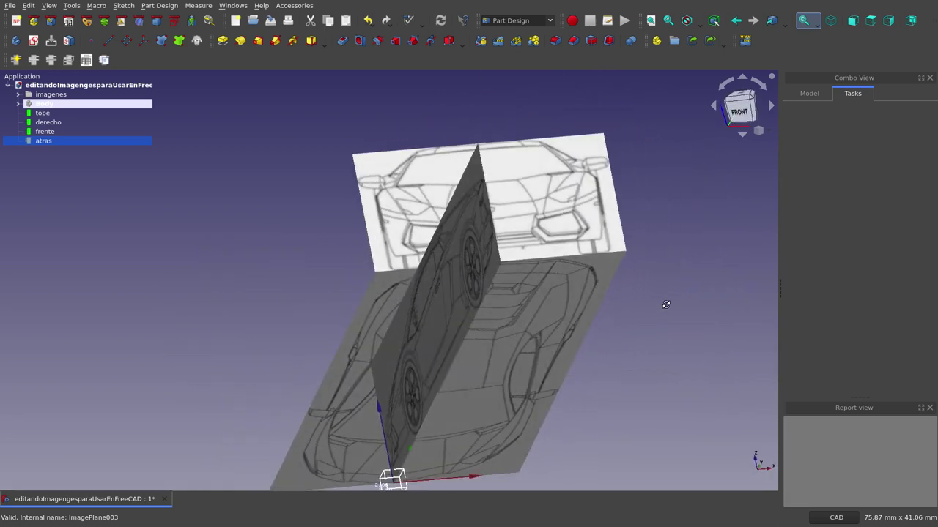
pyautogui.scroll(-2, 560, 277)
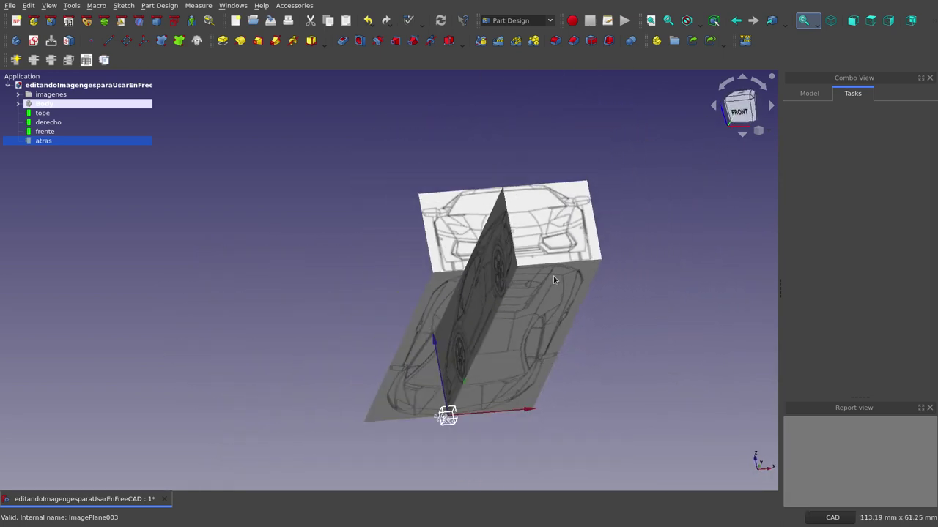
pyautogui.moveTo(557, 280)
pyautogui.keyDown('shift'); pyautogui.mouseDown(button='middle')
pyautogui.moveTo(490, 403)
pyautogui.moveTo(450, 392)
pyautogui.moveTo(445, 402)
pyautogui.mouseUp(button='middle'); pyautogui.keyUp('shift')
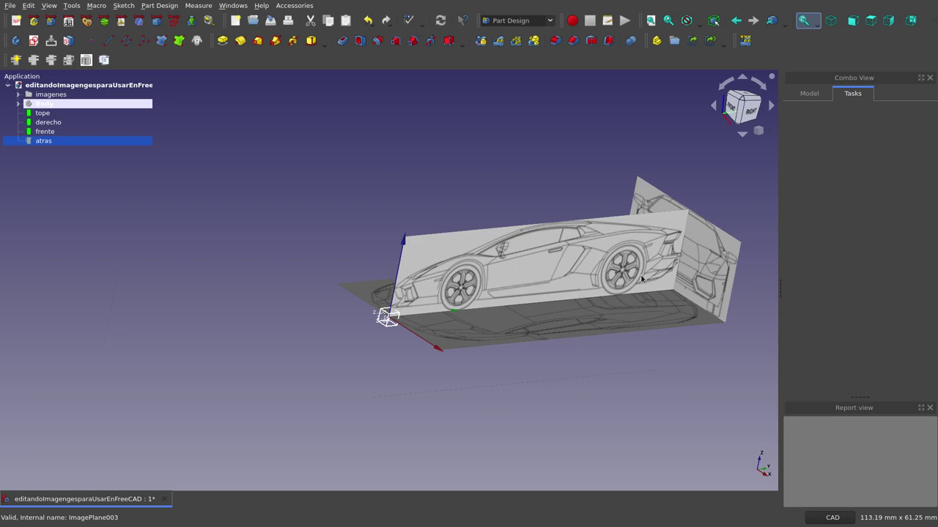
pyautogui.moveTo(627, 300)
pyautogui.keyDown('shift'); pyautogui.mouseDown(button='middle')
pyautogui.moveTo(633, 276)
pyautogui.moveTo(622, 272)
pyautogui.mouseUp(button='middle'); pyautogui.keyUp('shift')
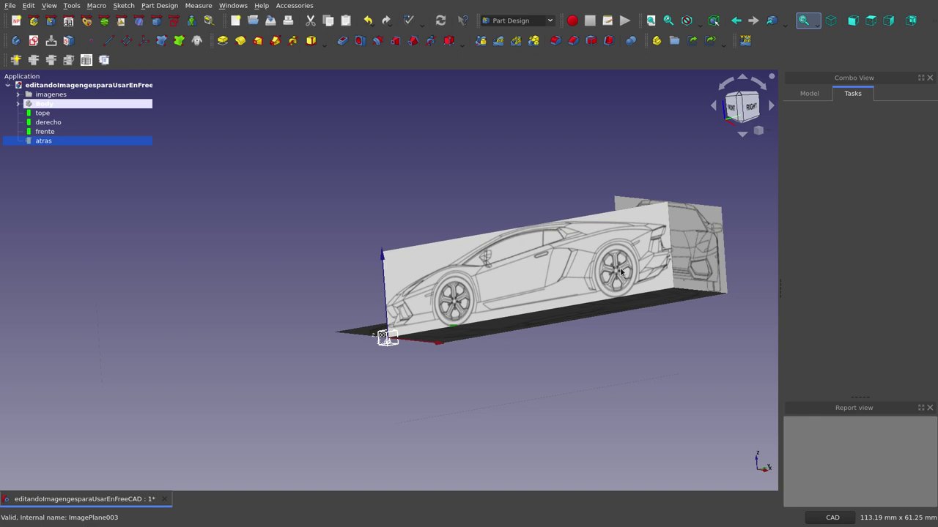
pyautogui.moveTo(569, 278)
pyautogui.mouseDown(button='middle')
pyautogui.moveTo(580, 301)
pyautogui.moveTo(573, 286)
pyautogui.moveTo(578, 293)
pyautogui.mouseUp(button='middle')
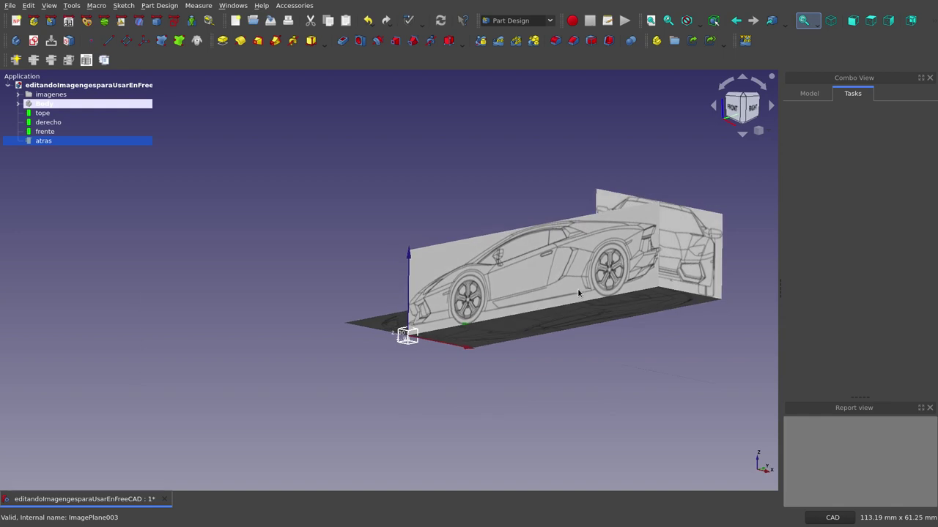
pyautogui.scroll(-2, 578, 293)
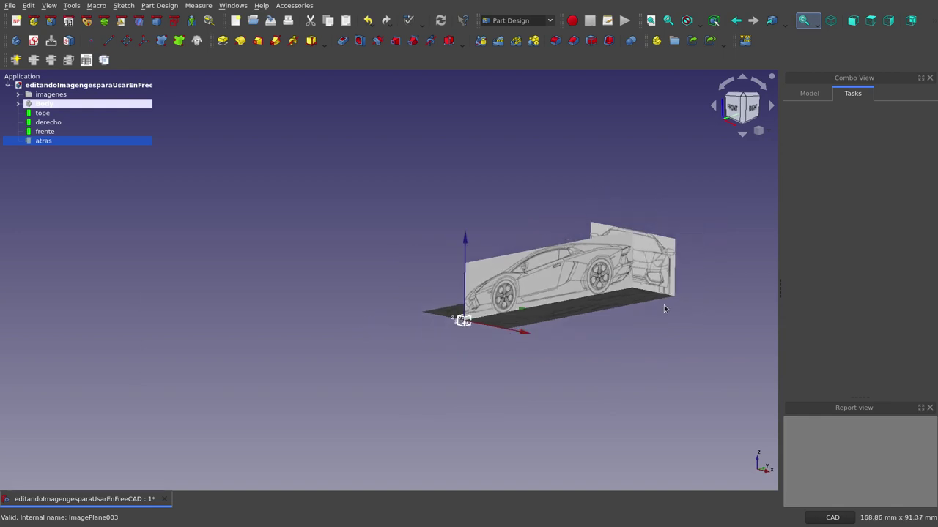
pyautogui.scroll(1, 663, 305)
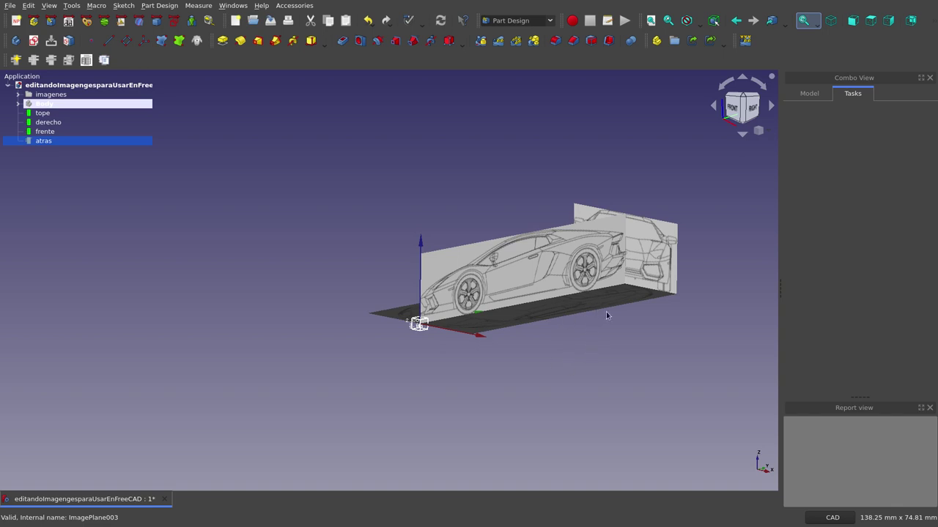
pyautogui.scroll(2, 612, 312)
pyautogui.scroll(1, 615, 308)
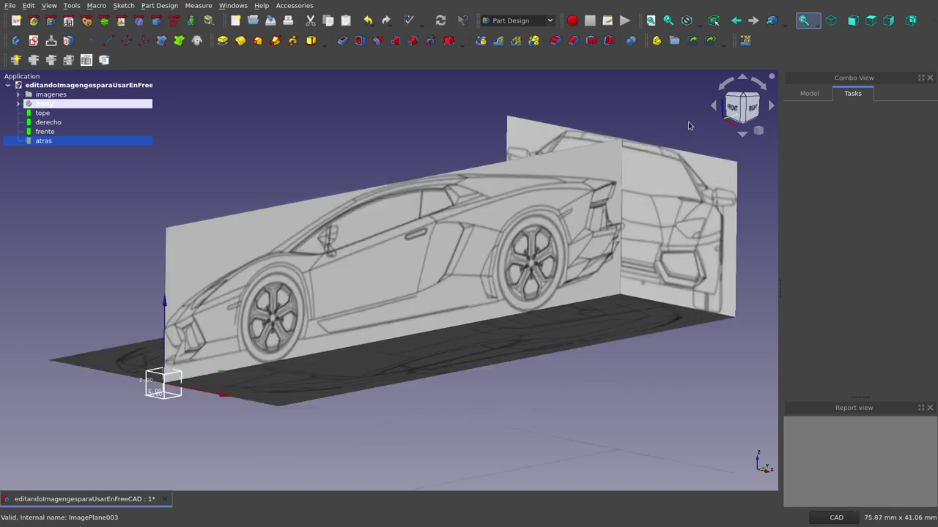
pyautogui.scroll(1, 689, 124)
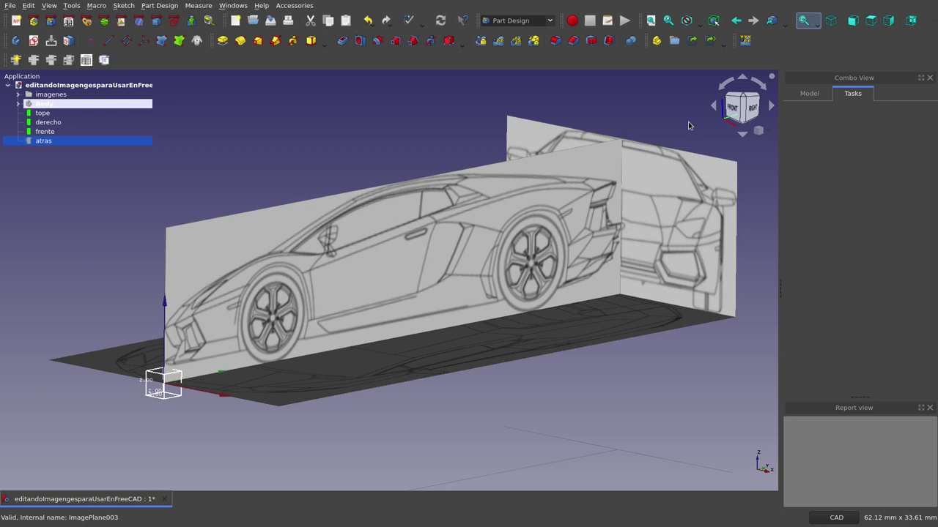